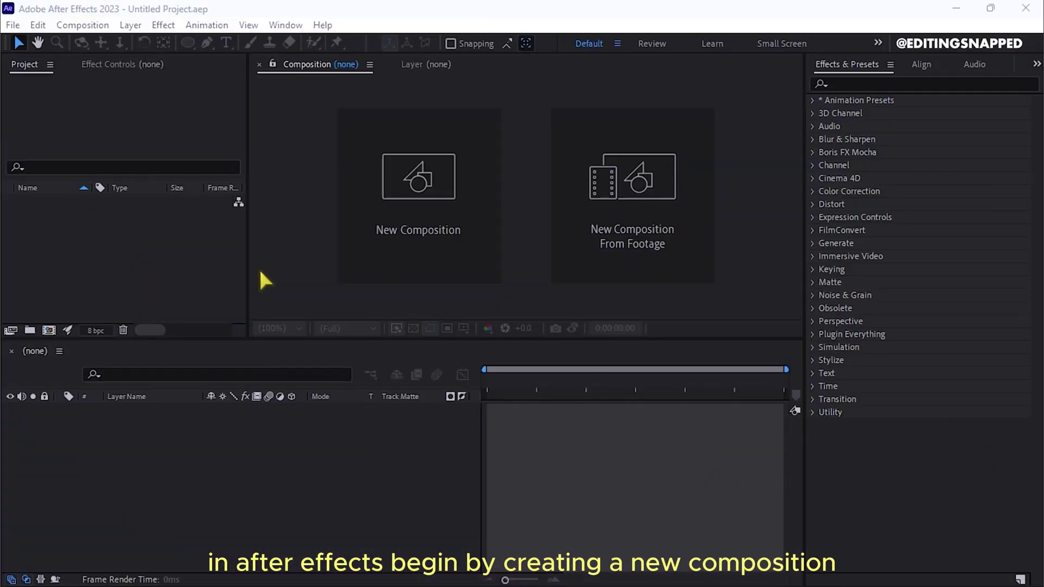
# Step: Set up a new composition 'DEepth scan effect': HD 1920x1080, 25 fps, 30 seconds, black background
pyautogui.click(391, 221)
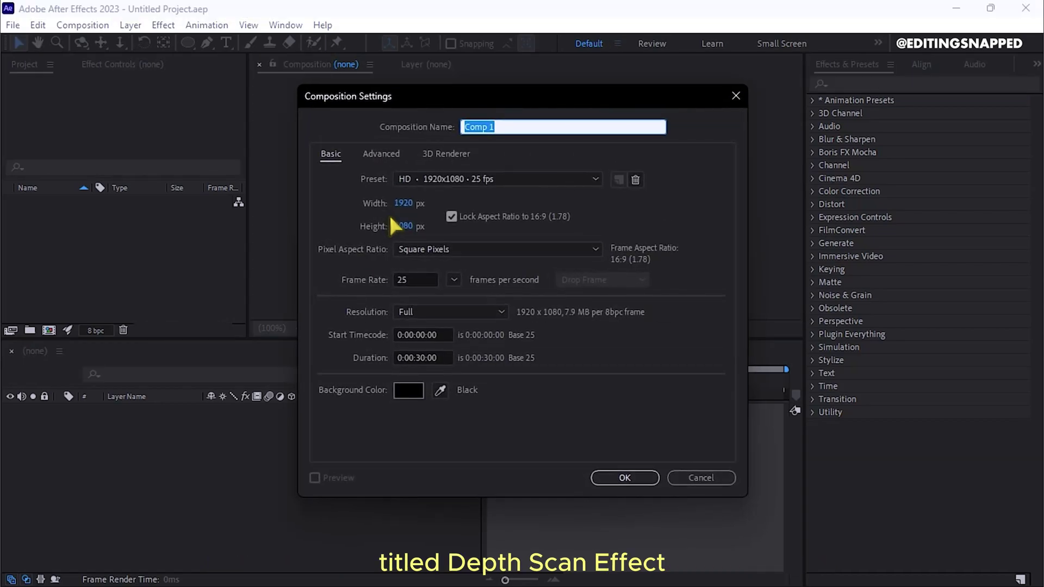
pyautogui.write('dd')
pyautogui.press('BackSpace')
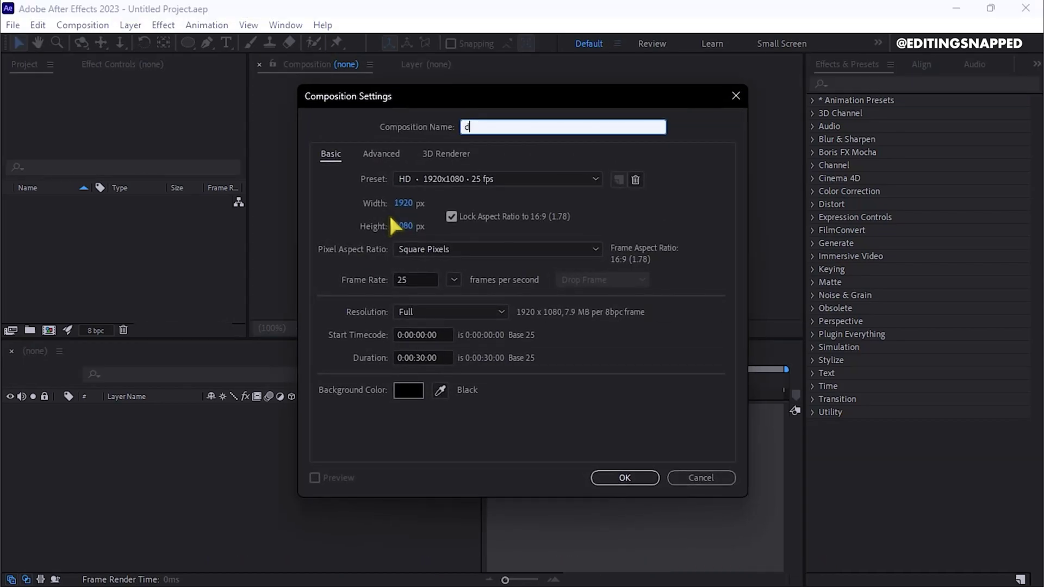
pyautogui.write('Eepth scan effect')
pyautogui.click(440, 180)
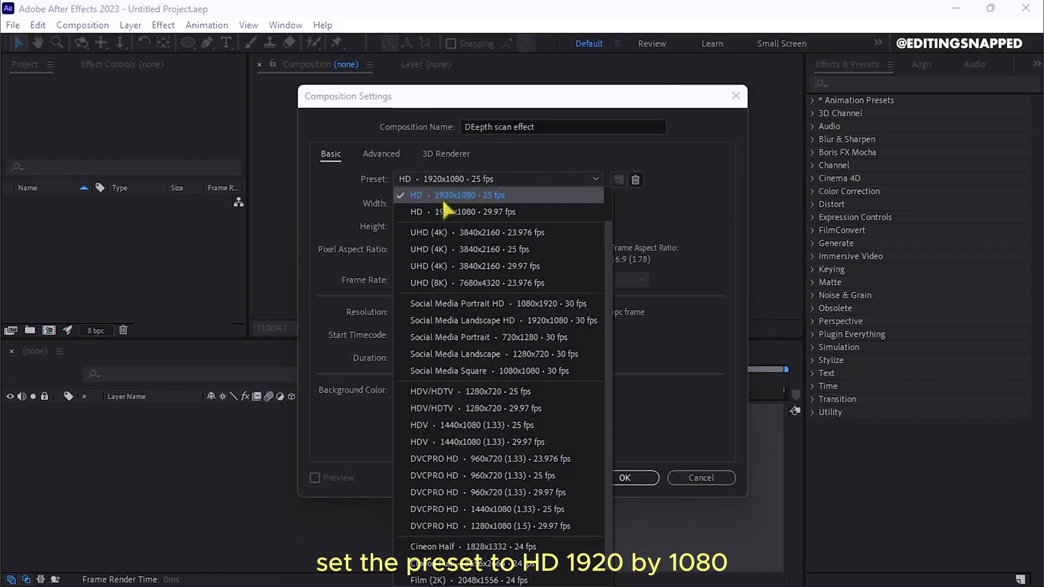
pyautogui.click(442, 197)
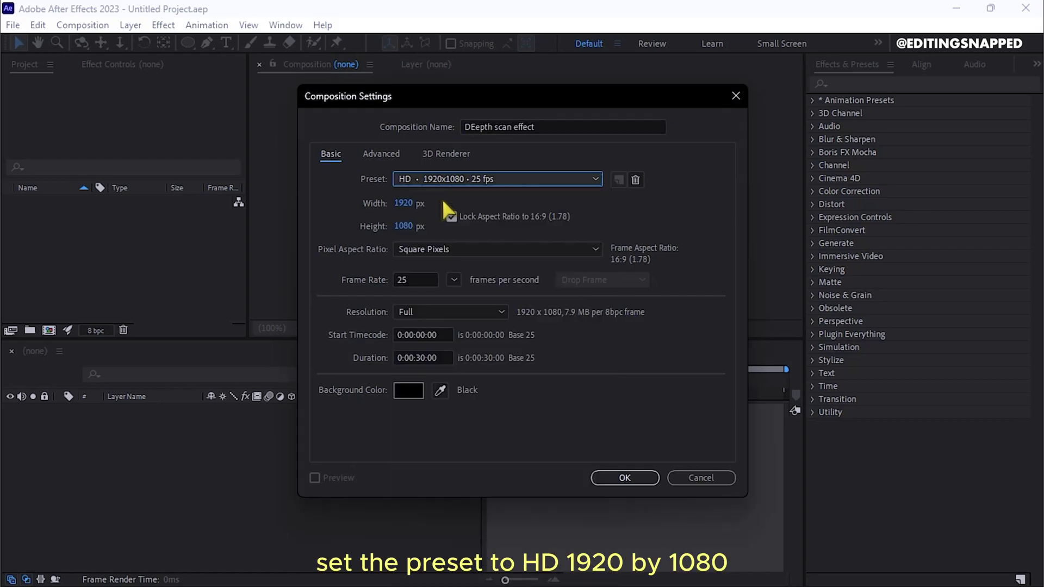
pyautogui.click(416, 280)
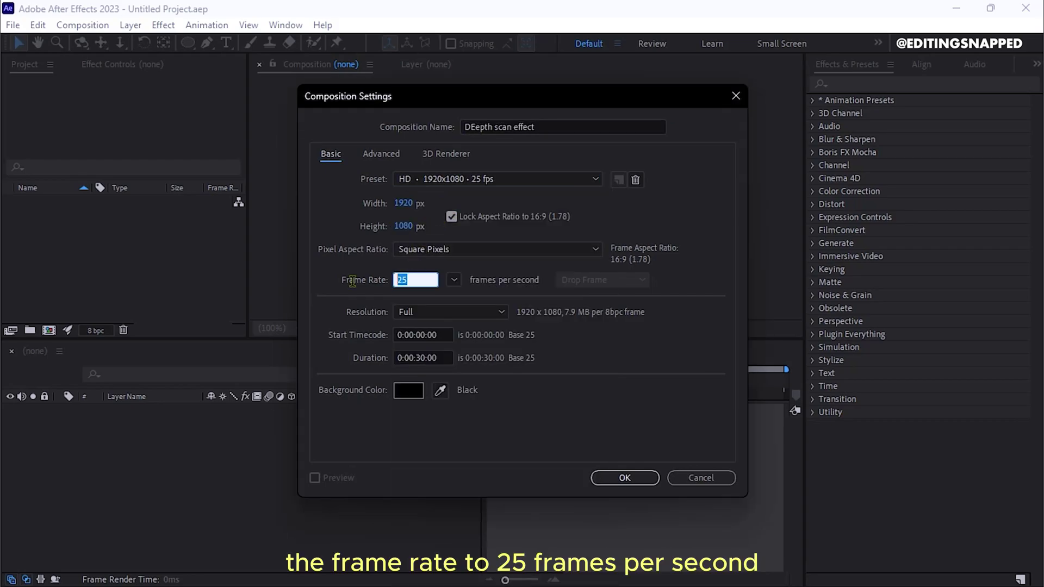
pyautogui.click(443, 359)
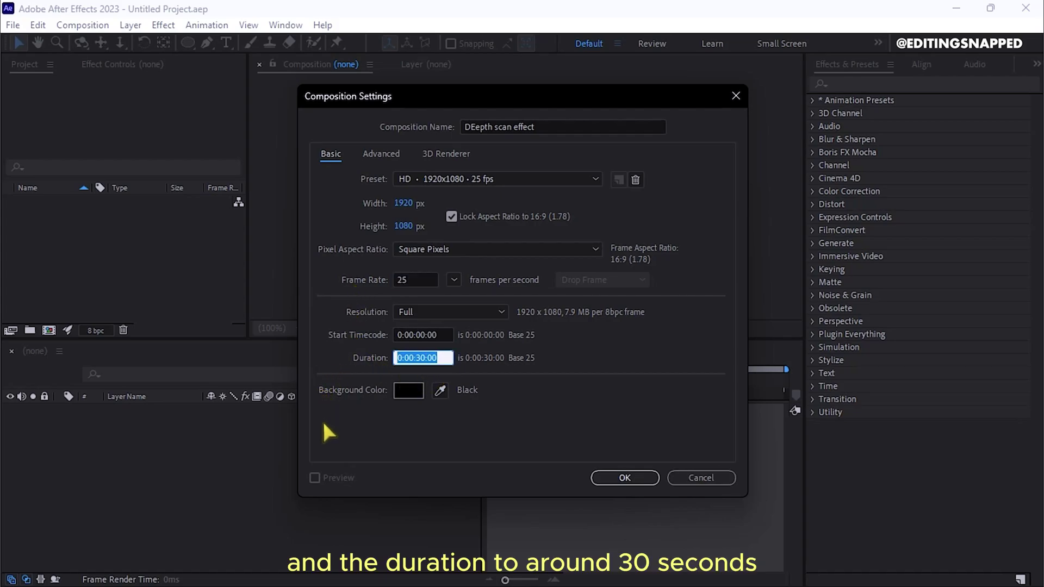
pyautogui.click(409, 390)
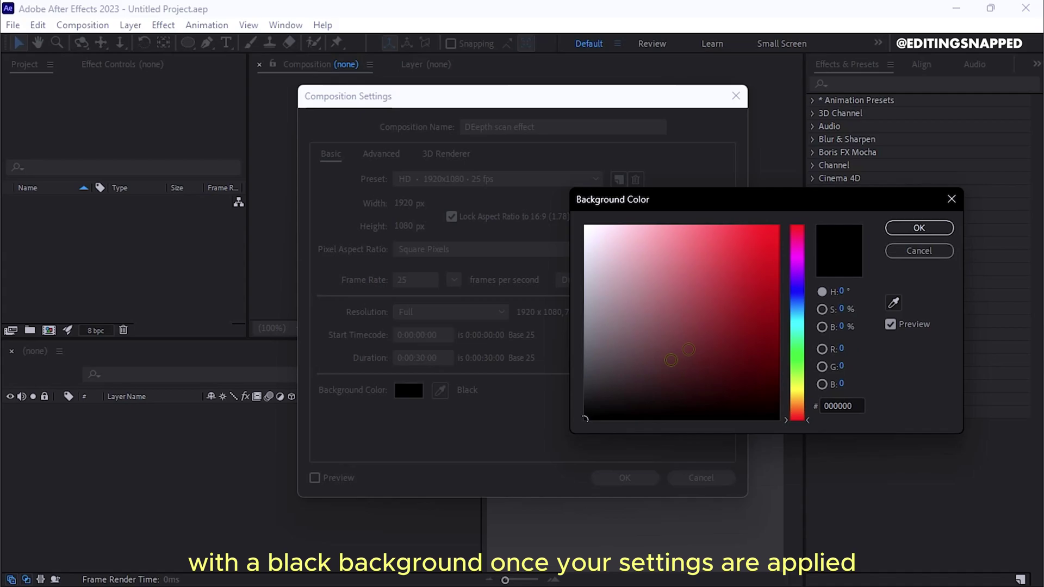
pyautogui.click(921, 227)
# Step: Create the composition and import HOURGLASS.png and IMAGE.jpg into the project
pyautogui.click(620, 477)
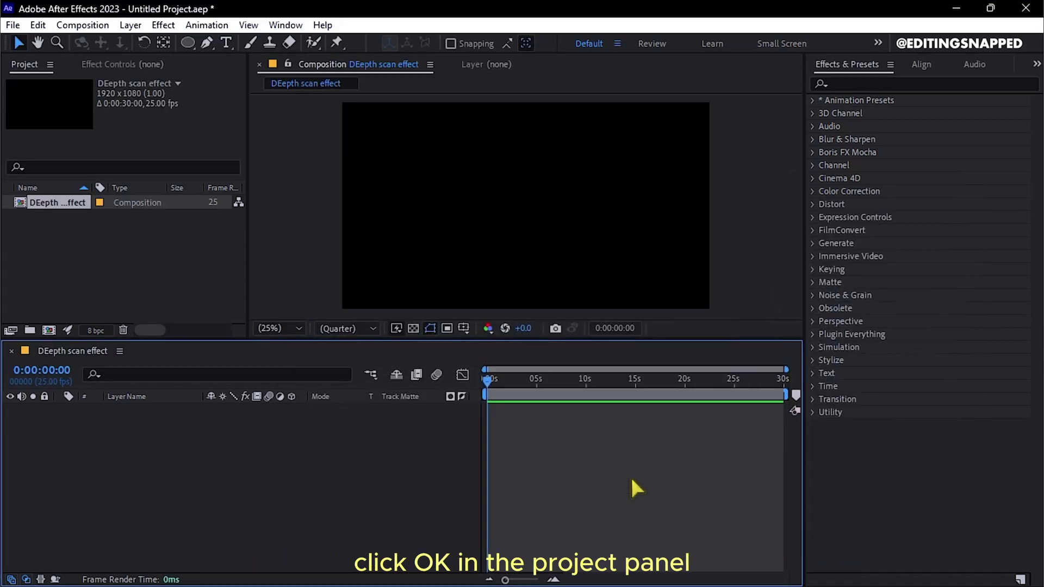
pyautogui.doubleClick(92, 252)
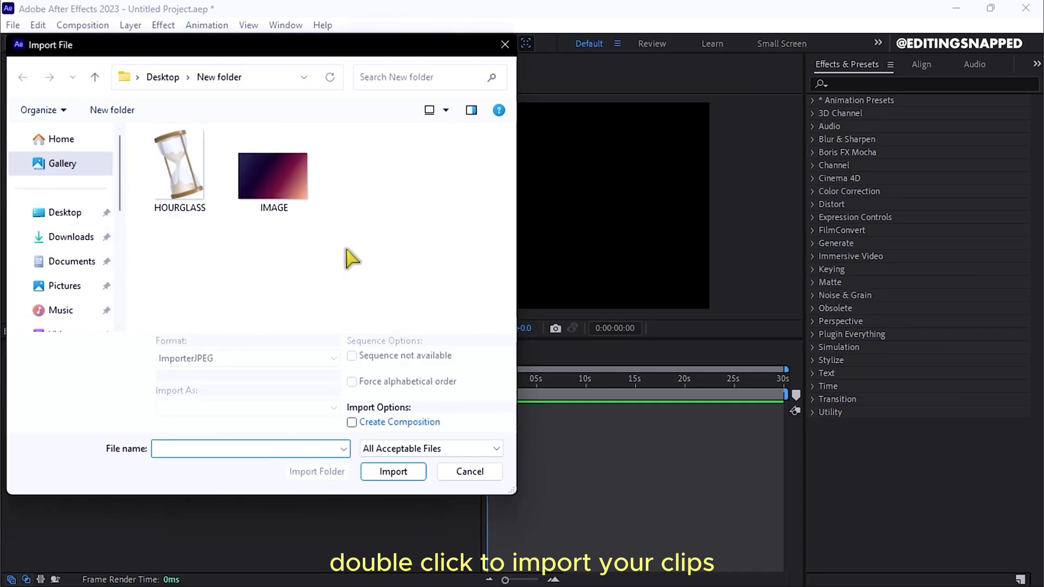
pyautogui.moveTo(349, 237); pyautogui.dragTo(146, 128)
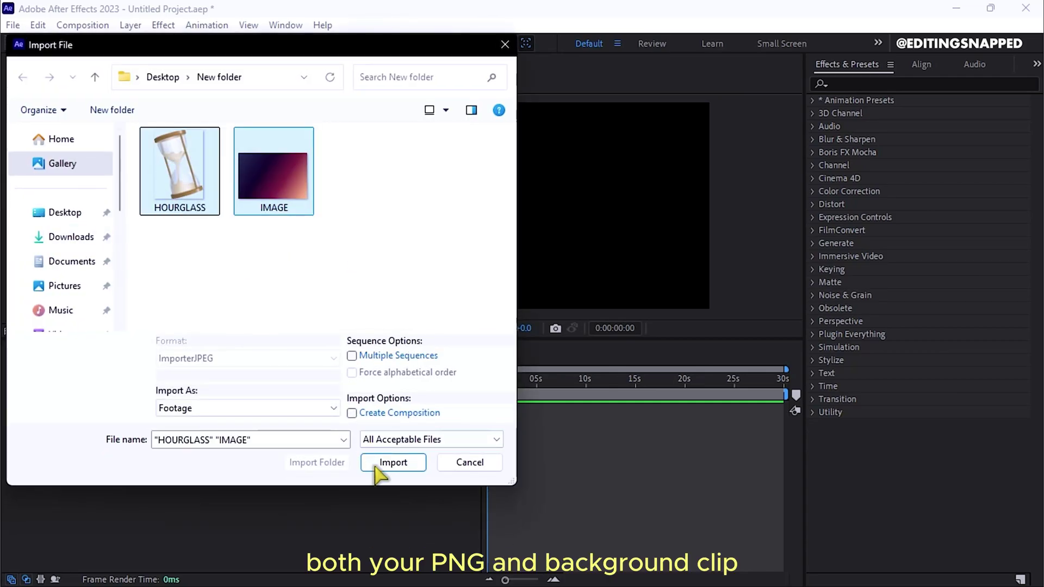
pyautogui.click(393, 462)
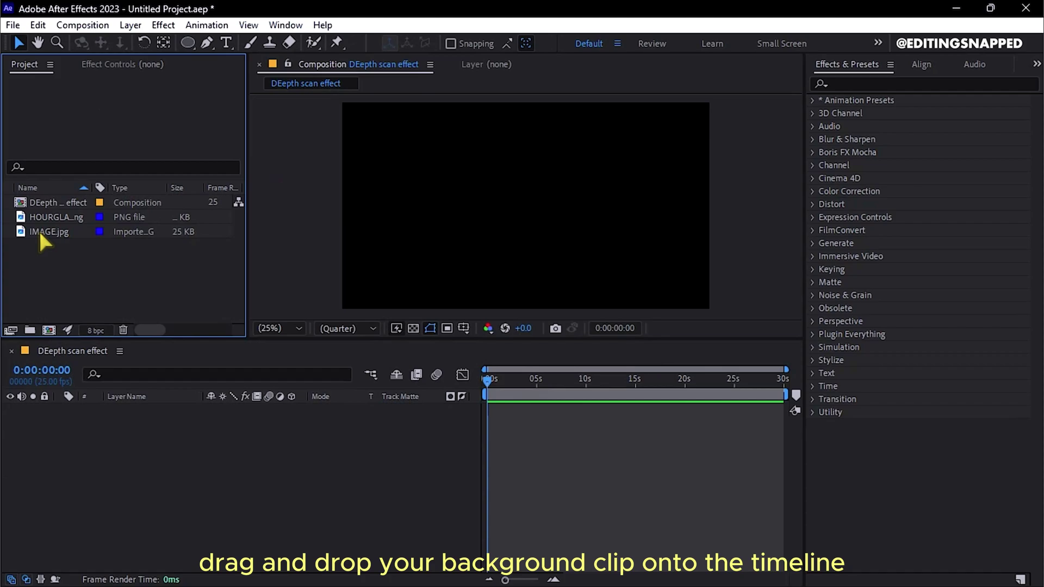
# Step: Layer HOURGLASS.png over IMAGE.jpg in the timeline and scale the hourglass to about 33%
pyautogui.moveTo(38, 229); pyautogui.dragTo(138, 447)
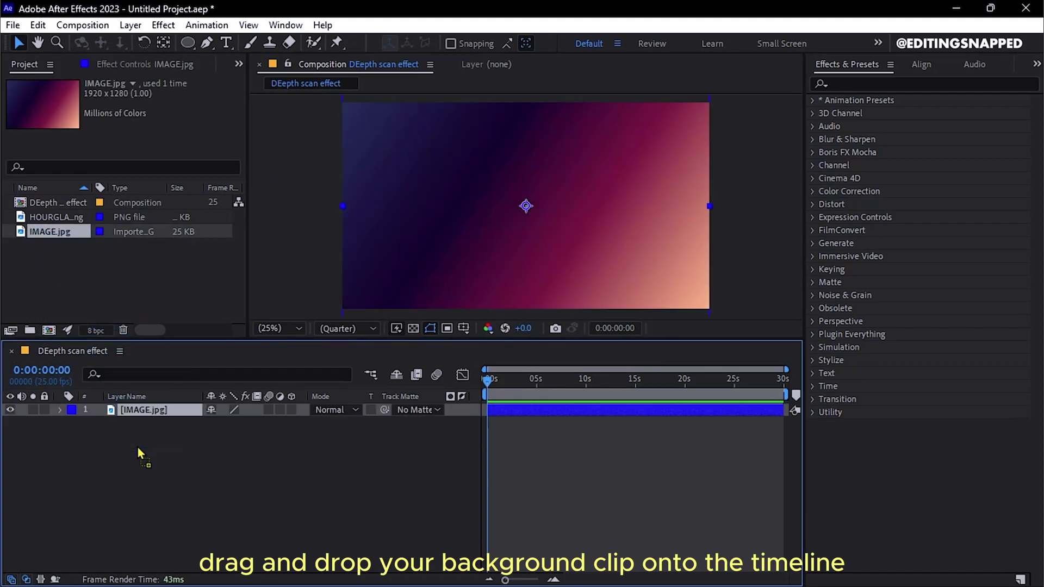
pyautogui.moveTo(57, 217); pyautogui.dragTo(153, 415)
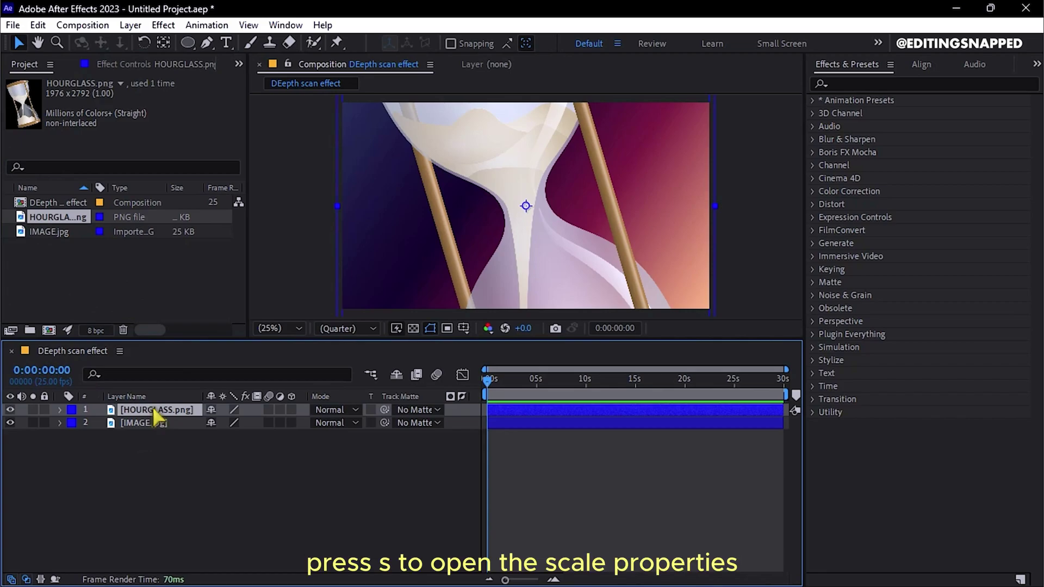
pyautogui.press('s')
pyautogui.moveTo(246, 427); pyautogui.dragTo(176, 423)
# Step: Pre-compose the HOURGLASS.png layer into a precomp named Mains
pyautogui.press('s')
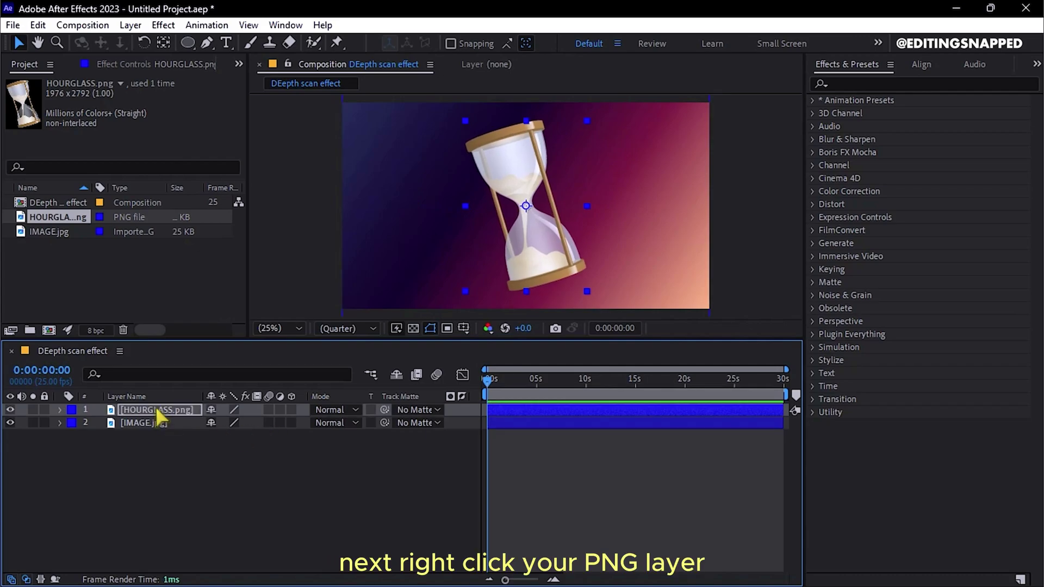
pyautogui.click(156, 408)
pyautogui.rightClick(158, 413)
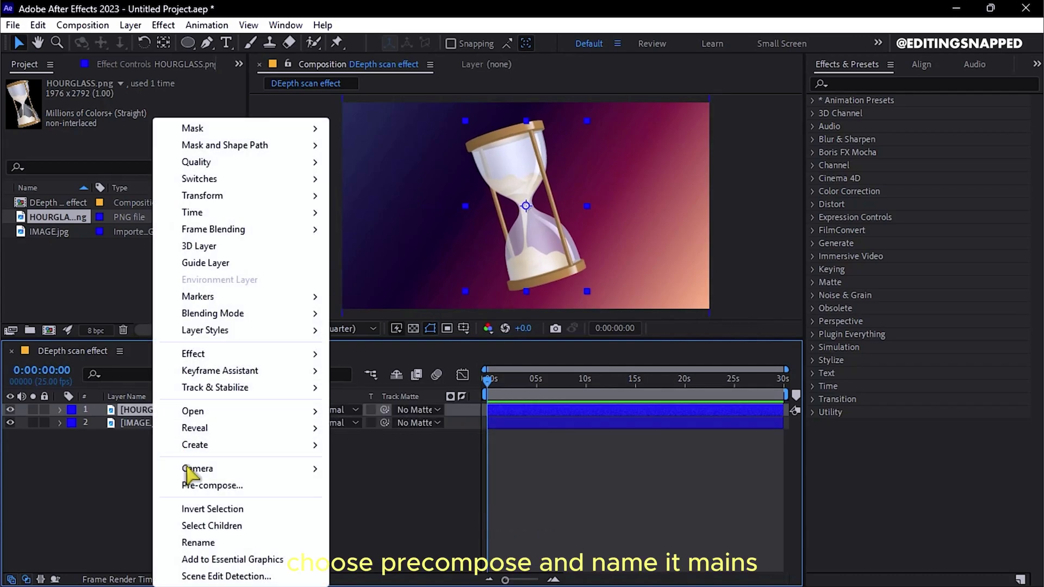
pyautogui.click(197, 486)
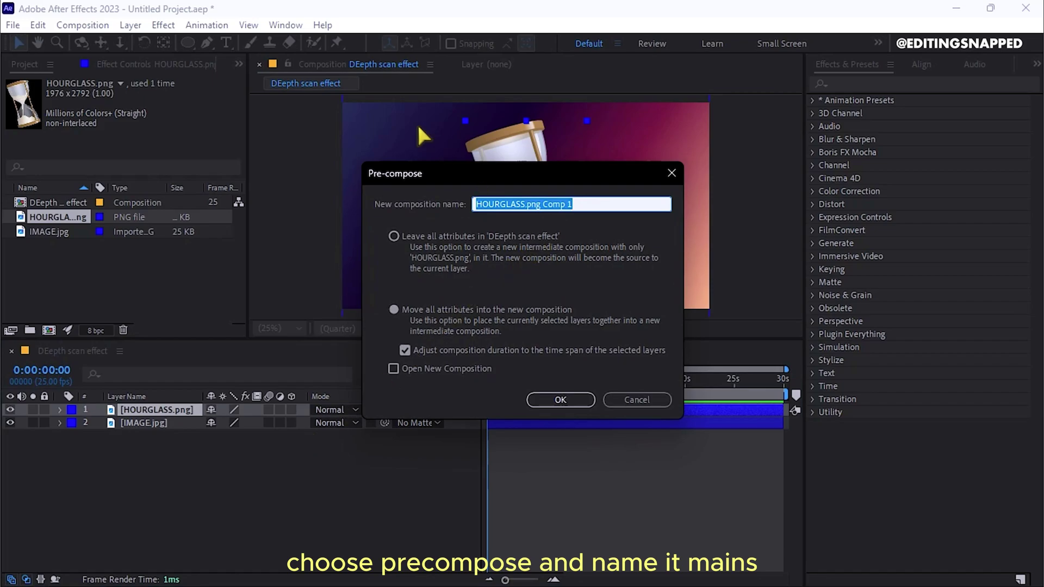
pyautogui.write('Mains')
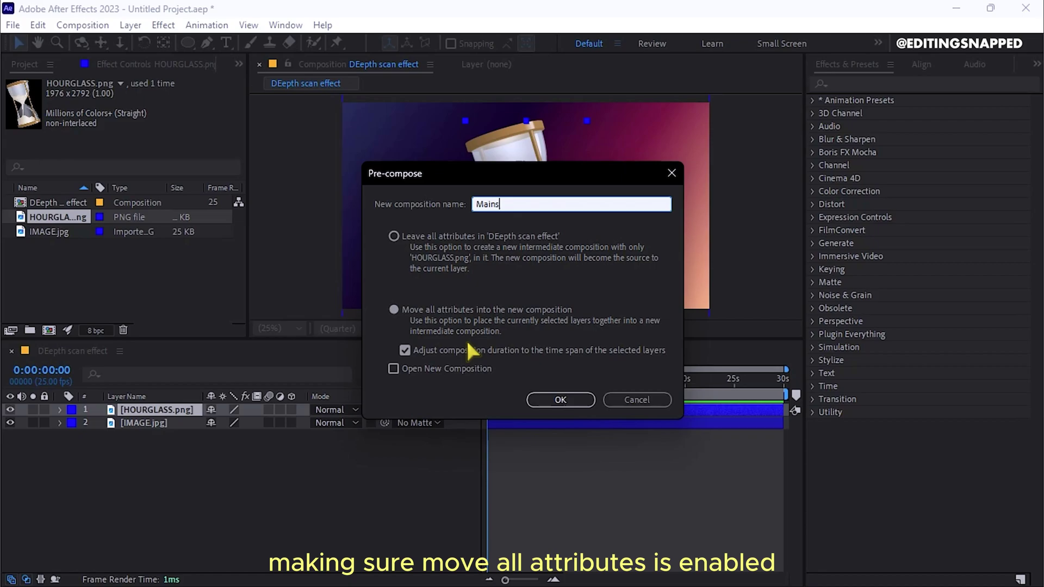
pyautogui.click(552, 397)
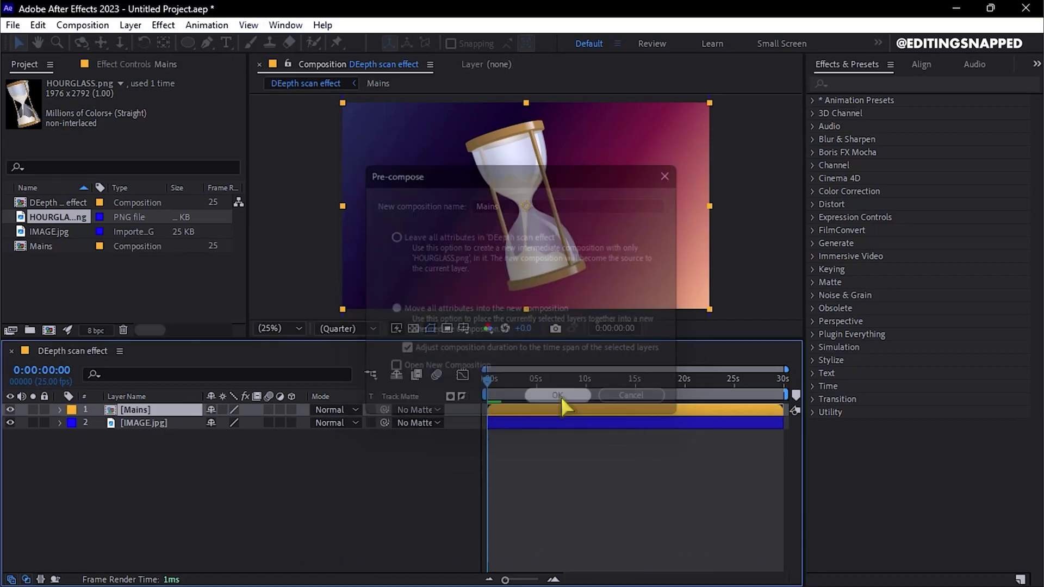
# Step: Add a full-frame white solid layer on top of the stack
pyautogui.rightClick(186, 453)
pyautogui.moveTo(226, 262)
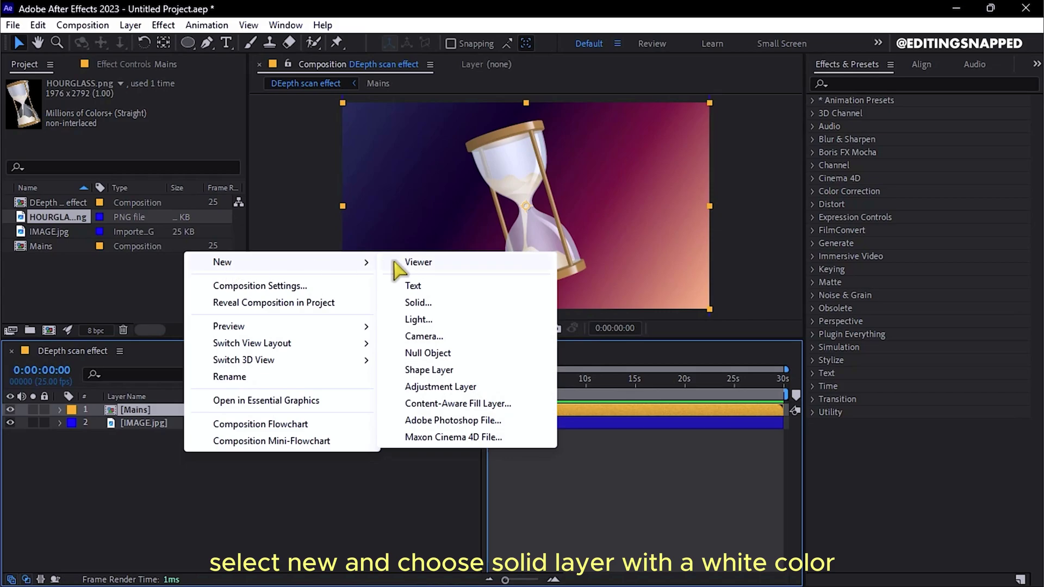
pyautogui.click(426, 305)
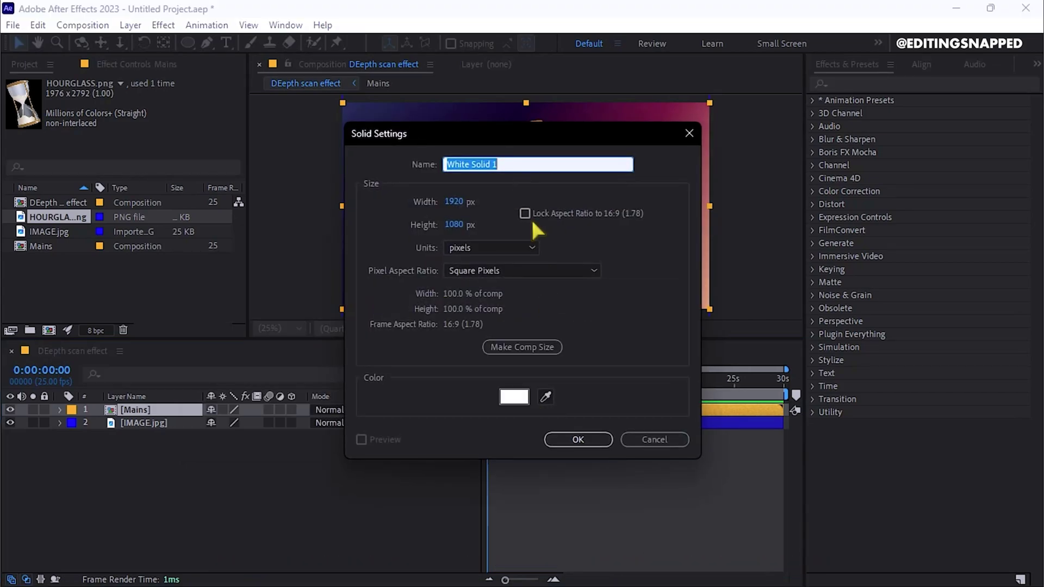
pyautogui.click(596, 439)
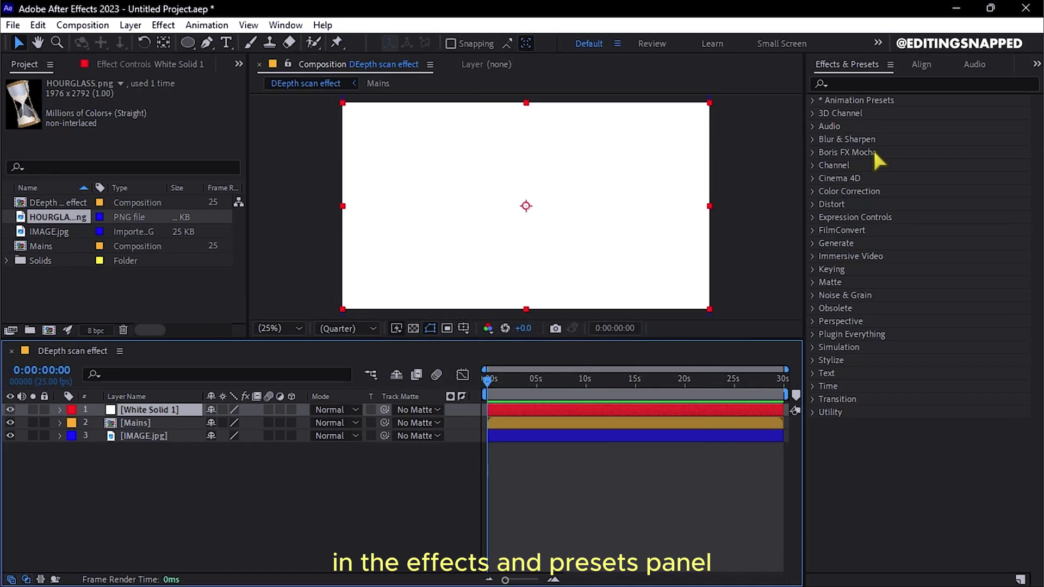
# Step: Apply Linear Wipe to White Solid 1 and set Transition Completion to about 52%
pyautogui.click(872, 84)
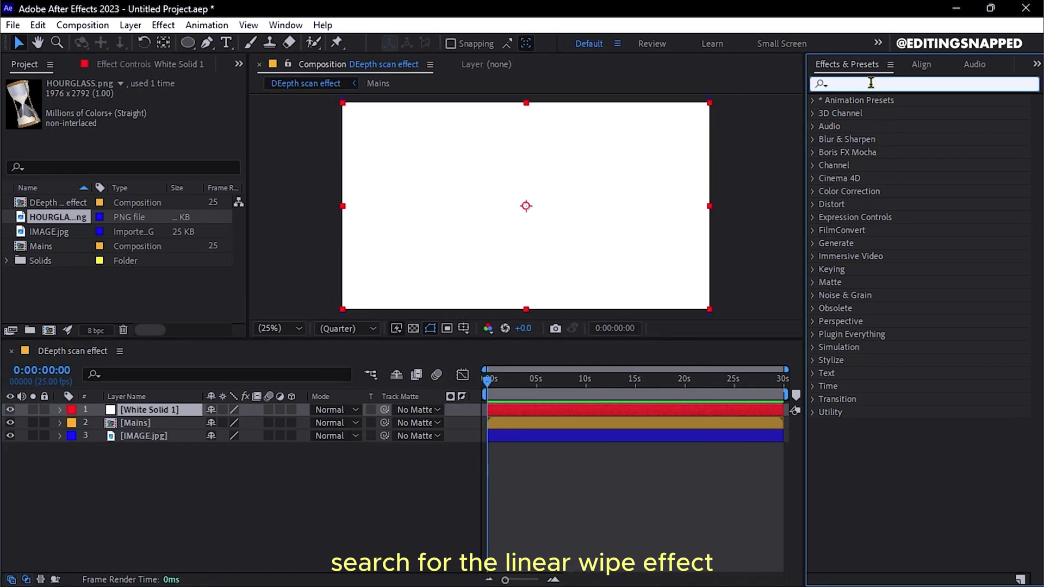
pyautogui.write('linear wi')
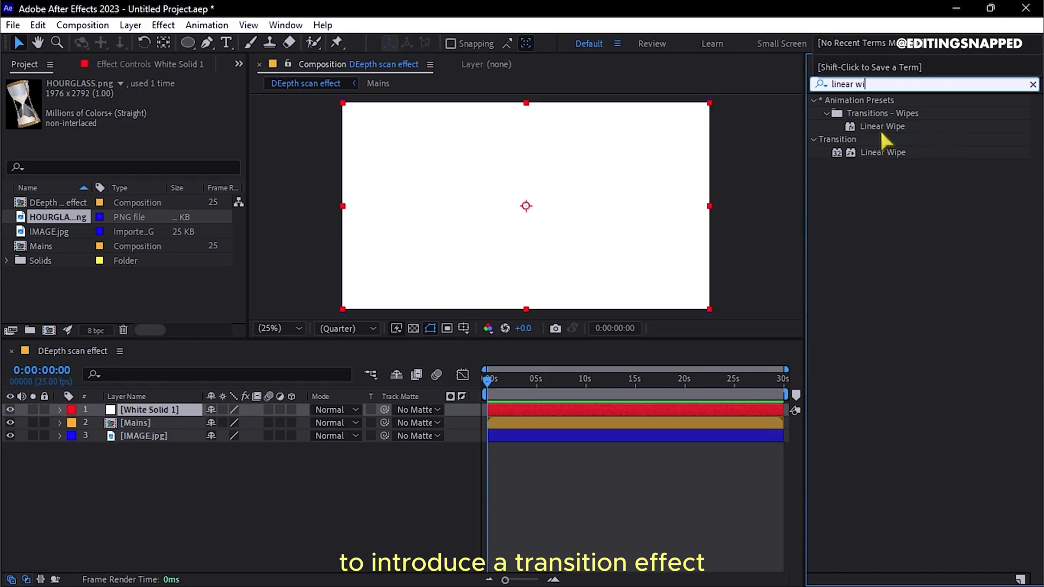
pyautogui.moveTo(880, 125); pyautogui.dragTo(632, 412)
pyautogui.moveTo(510, 389); pyautogui.dragTo(492, 390)
pyautogui.click(519, 412)
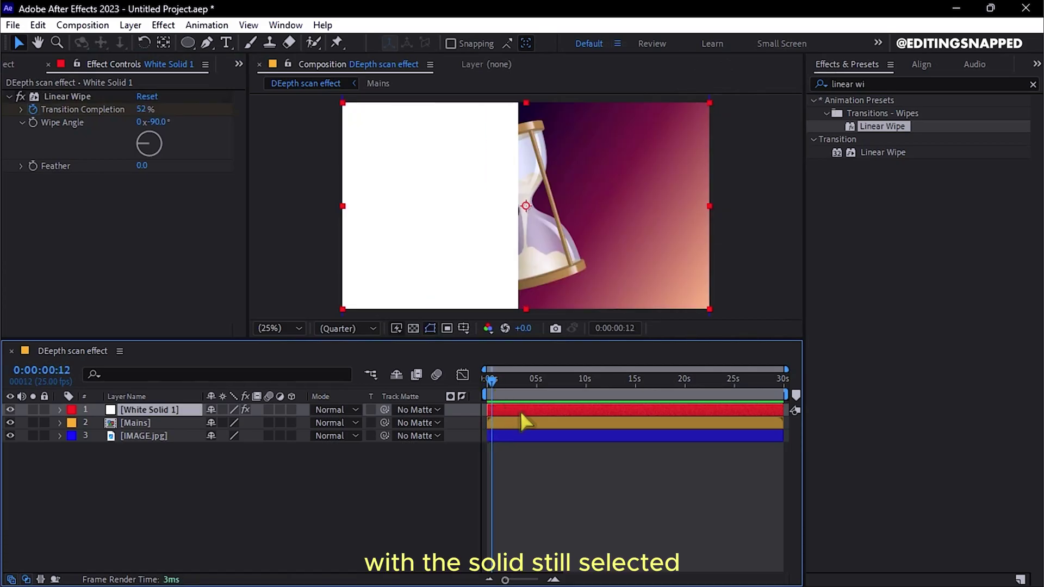
# Step: Apply the Stylize > Roughen Edges effect to White Solid 1
pyautogui.click(832, 84)
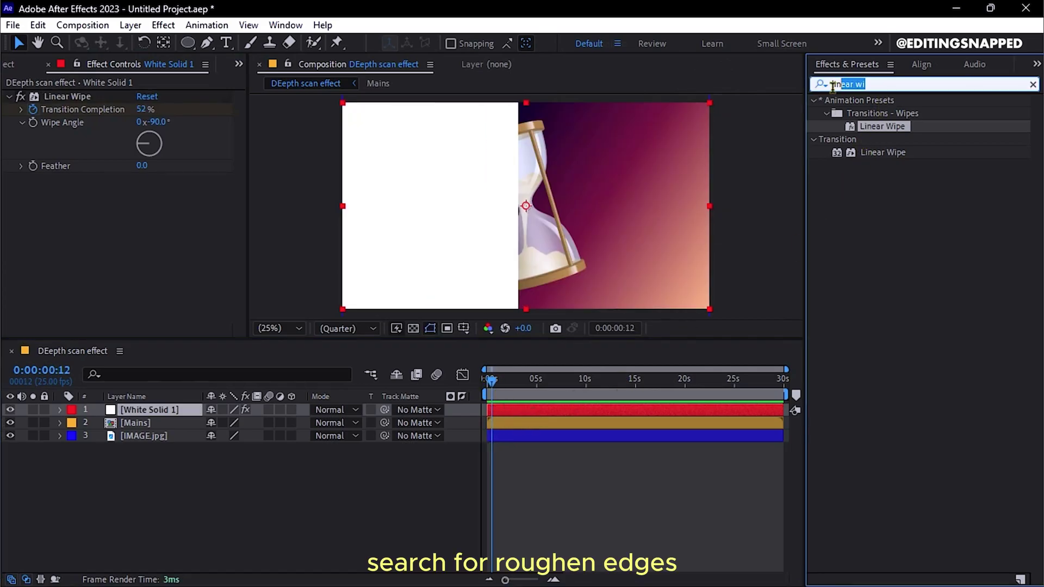
pyautogui.write('roughen')
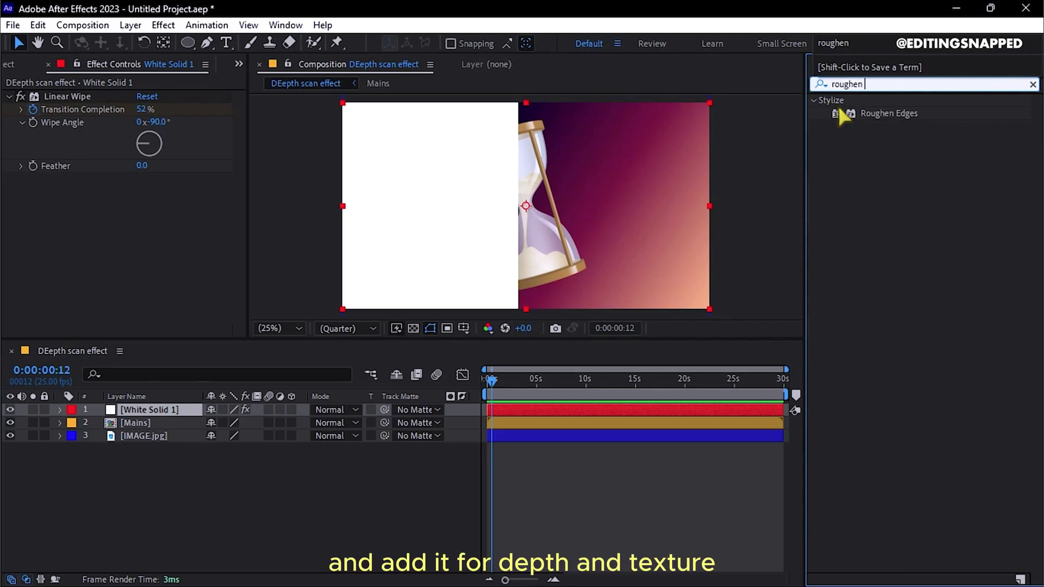
pyautogui.moveTo(871, 112); pyautogui.dragTo(630, 412)
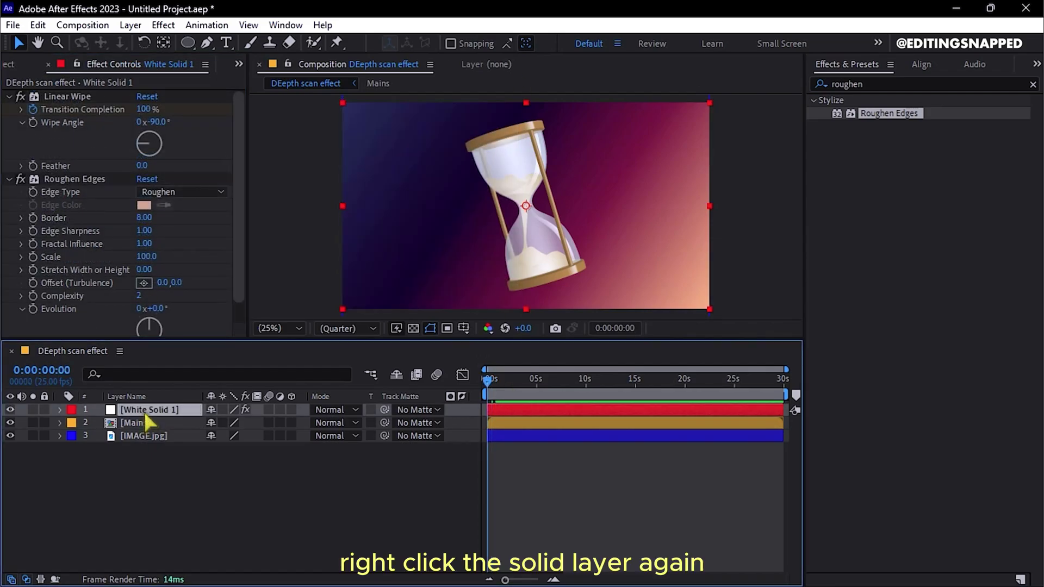
# Step: Pre-compose White Solid 1 as 'Reveal', moving all attributes into the new comp
pyautogui.rightClick(144, 413)
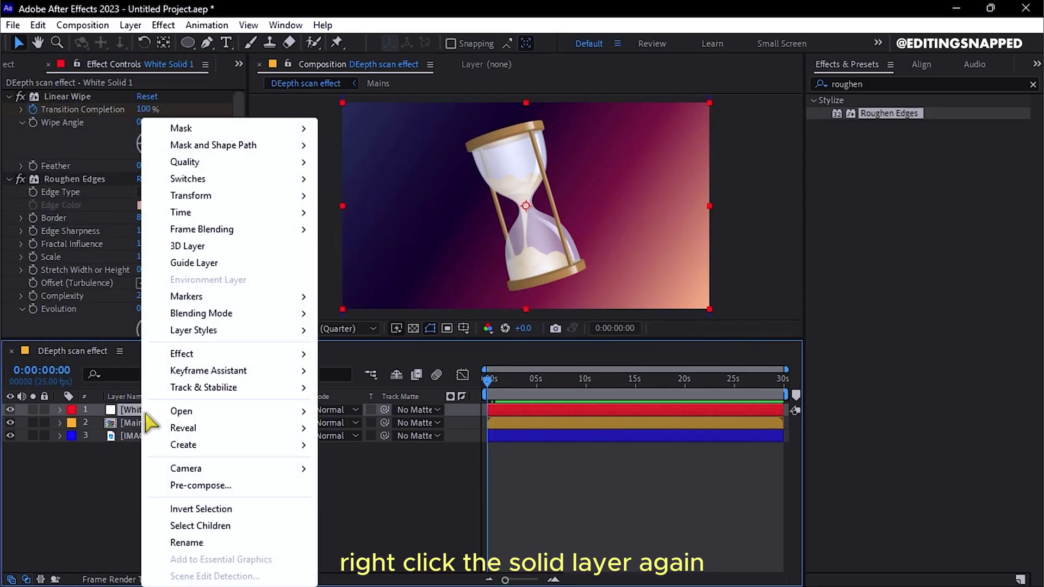
pyautogui.click(179, 485)
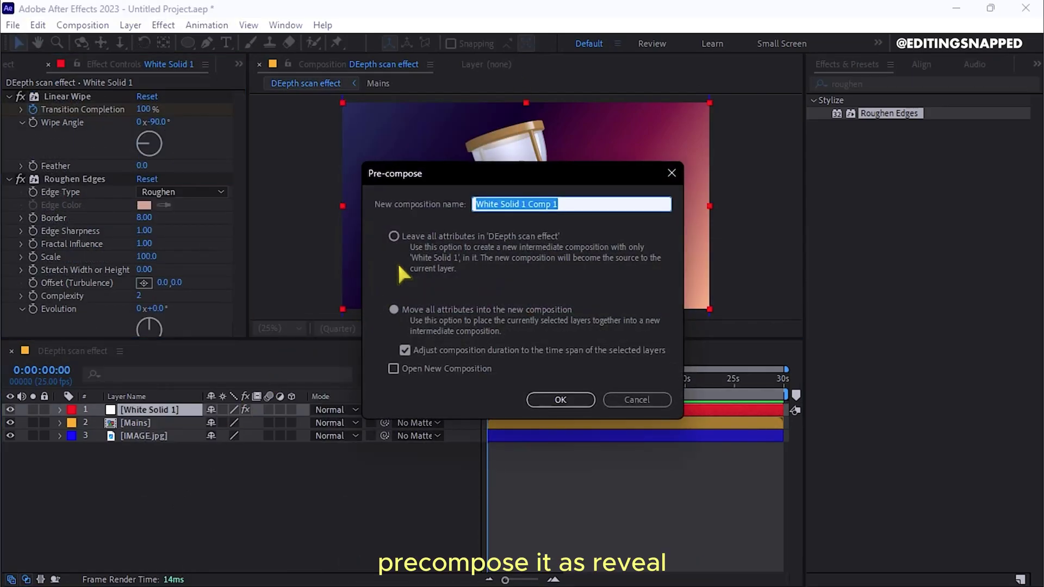
pyautogui.write('rv')
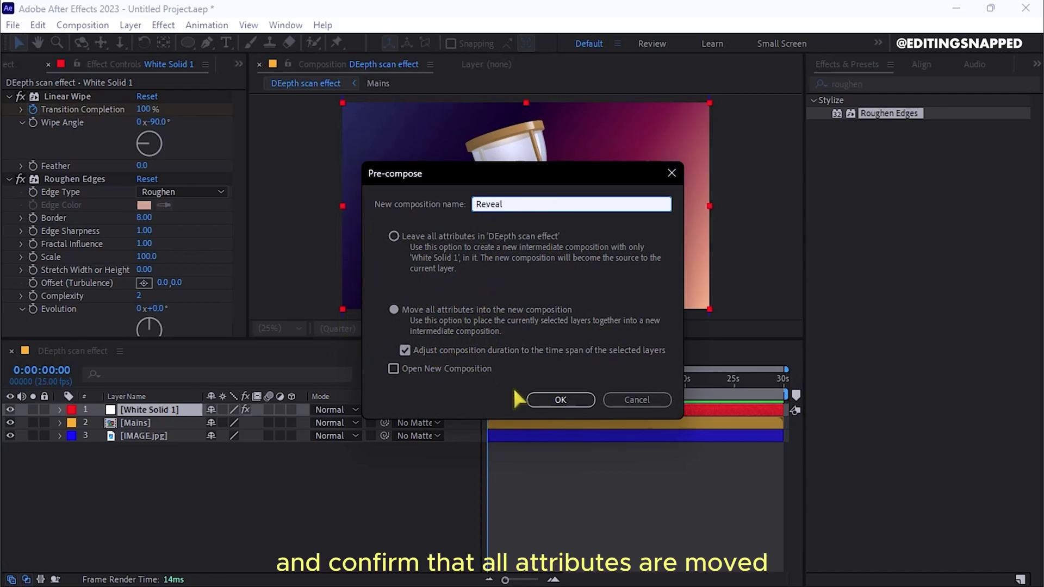
pyautogui.click(549, 400)
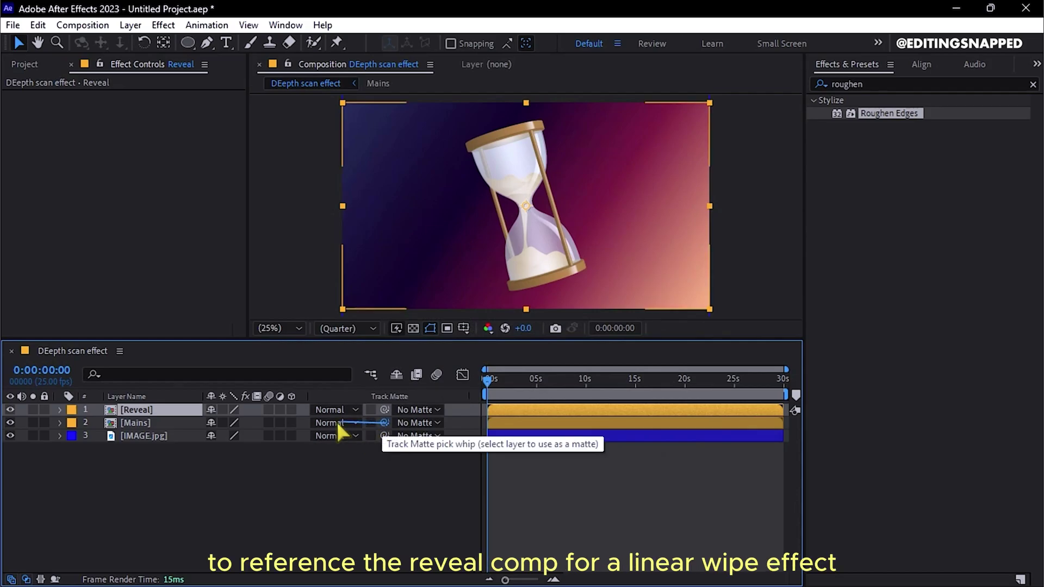
# Step: Set Reveal as the track matte for Mains and preview the result
pyautogui.moveTo(232, 425); pyautogui.dragTo(153, 409)
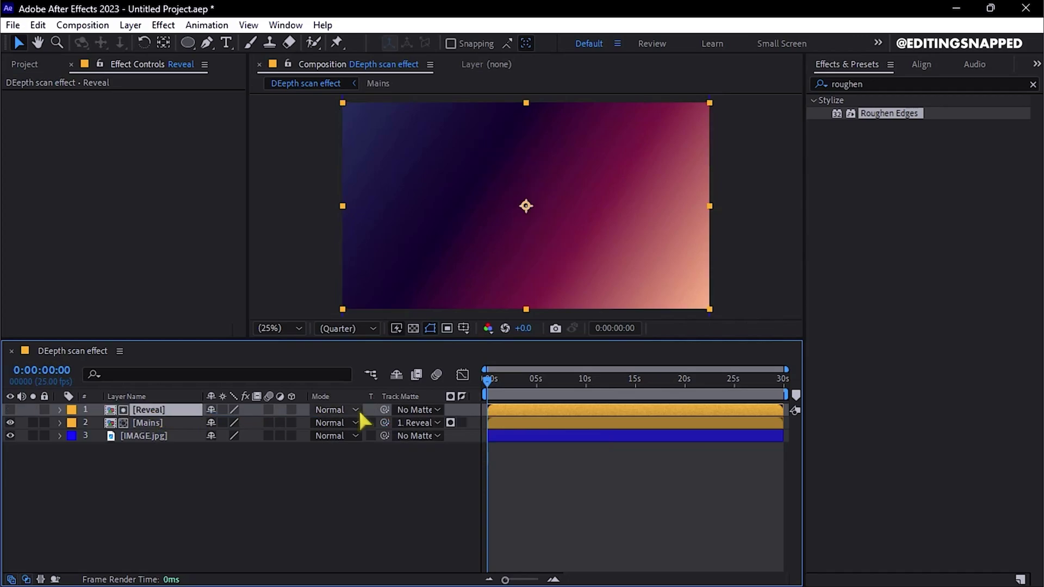
pyautogui.press('space')
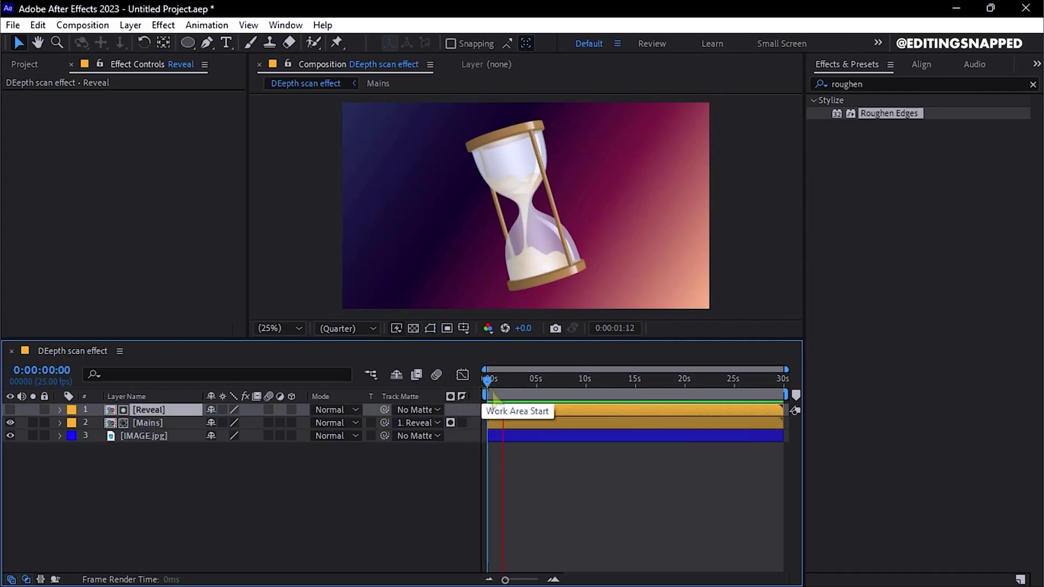
pyautogui.press('space')
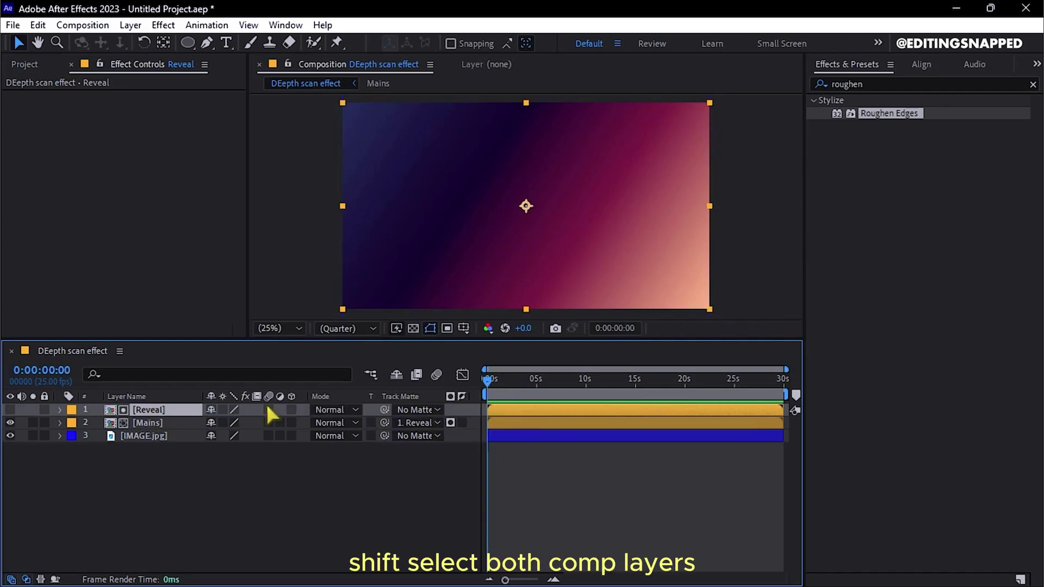
# Step: Pre-compose the Reveal and Mains layers together into a comp named Base
pyautogui.keyDown('shift'); pyautogui.click(159, 422); pyautogui.keyUp('shift')
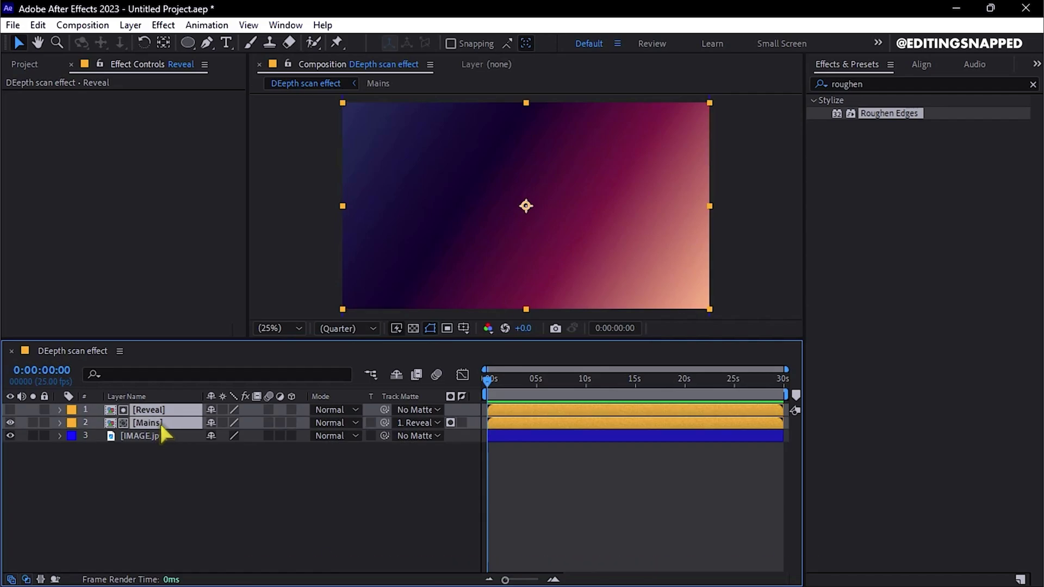
pyautogui.rightClick(160, 422)
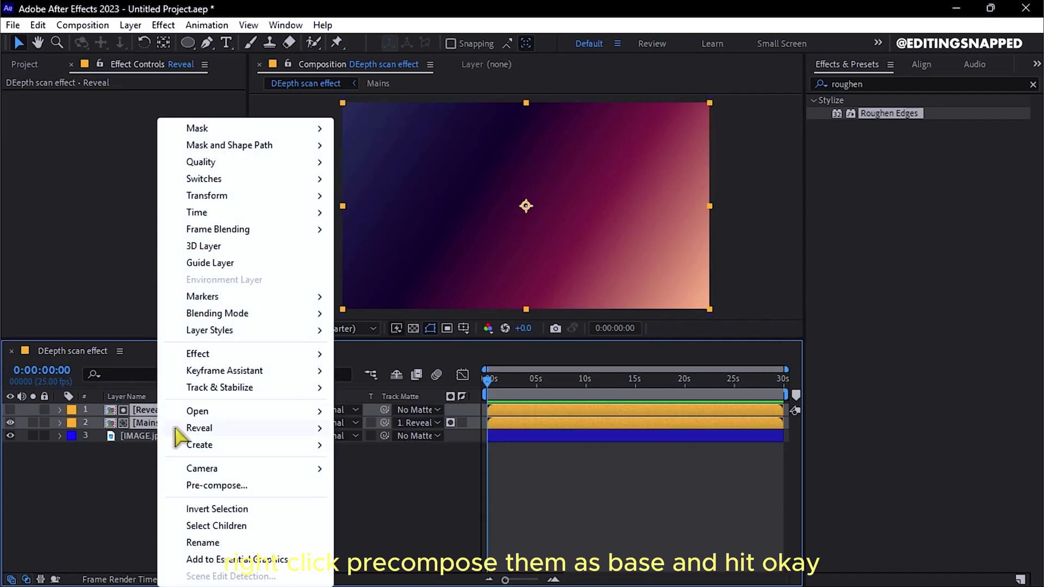
pyautogui.click(212, 485)
pyautogui.write('bas')
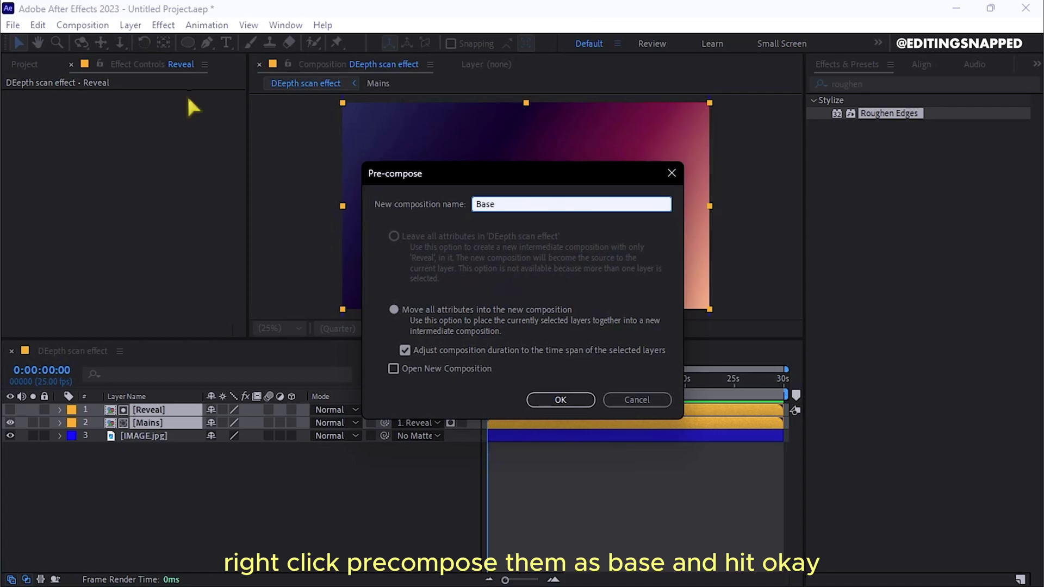
pyautogui.click(562, 400)
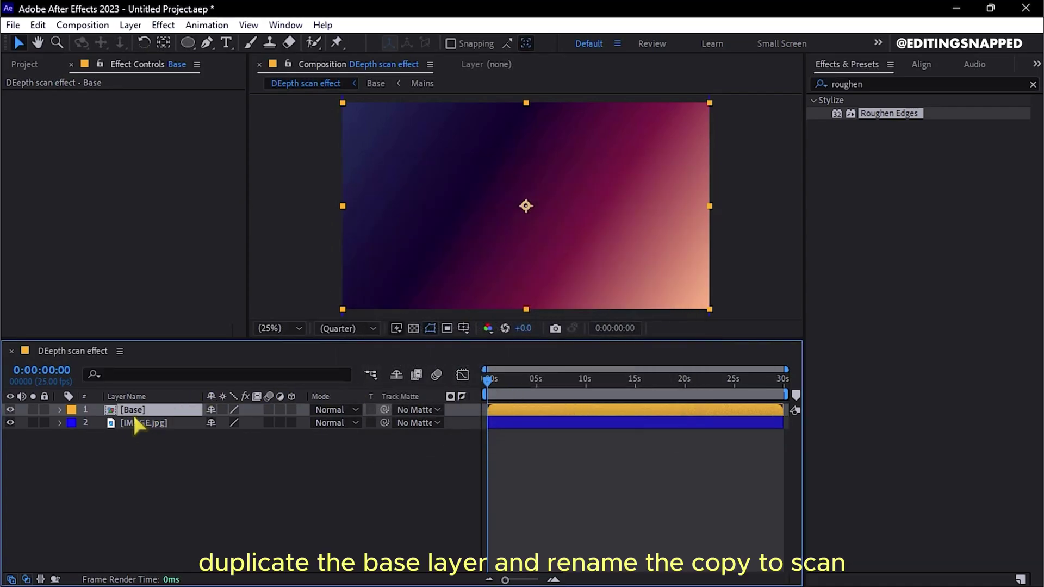
# Step: Duplicate the Base layer and rename the top copy SCAN
pyautogui.hotkey('ctrl', 'd')
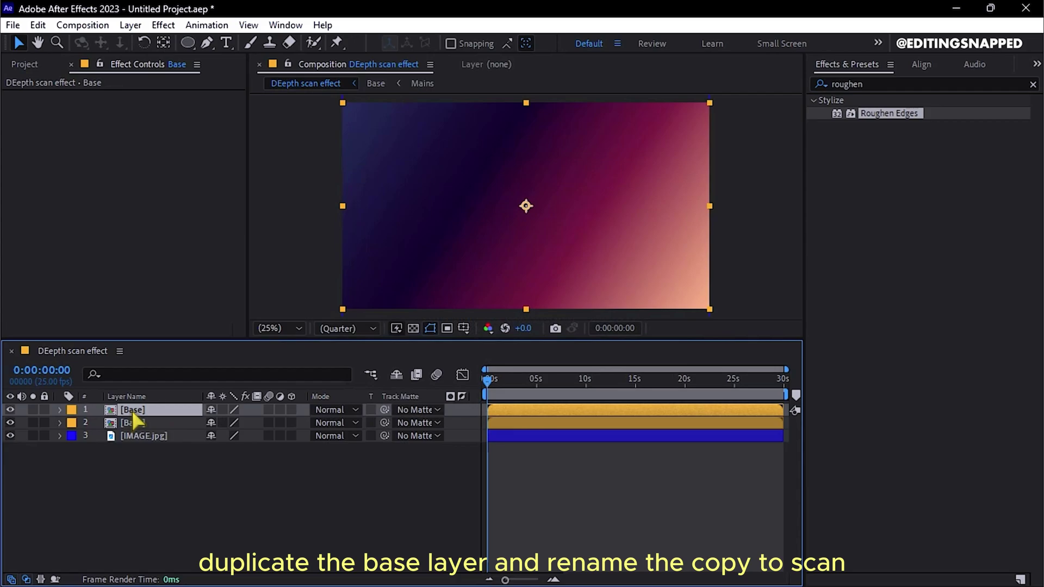
pyautogui.rightClick(136, 409)
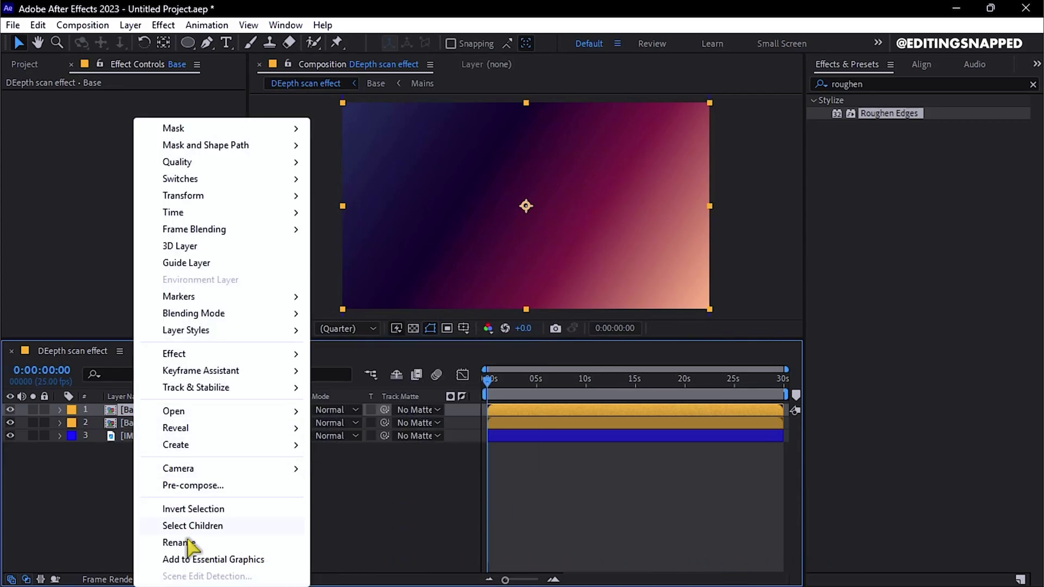
pyautogui.click(182, 540)
pyautogui.write('SCAN')
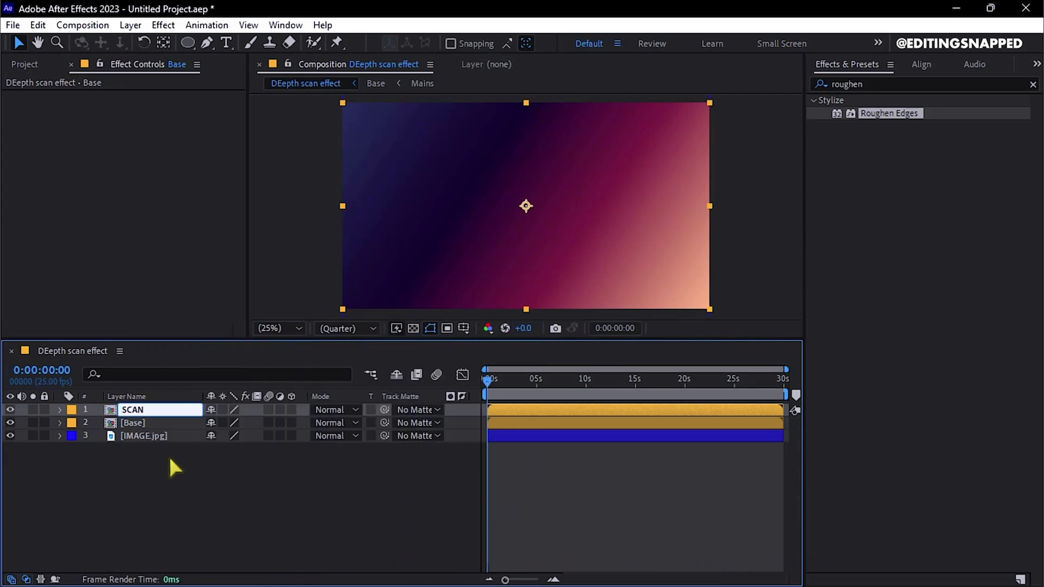
pyautogui.press('Return')
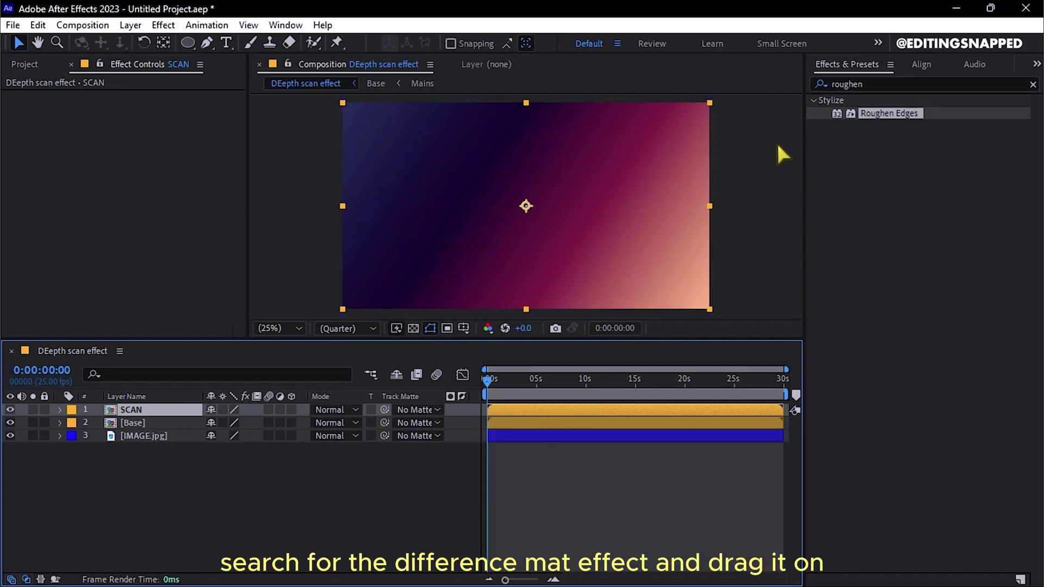
# Step: Apply Difference Matte to SCAN with Difference Layer set to Base and View to Final Output
pyautogui.click(901, 83)
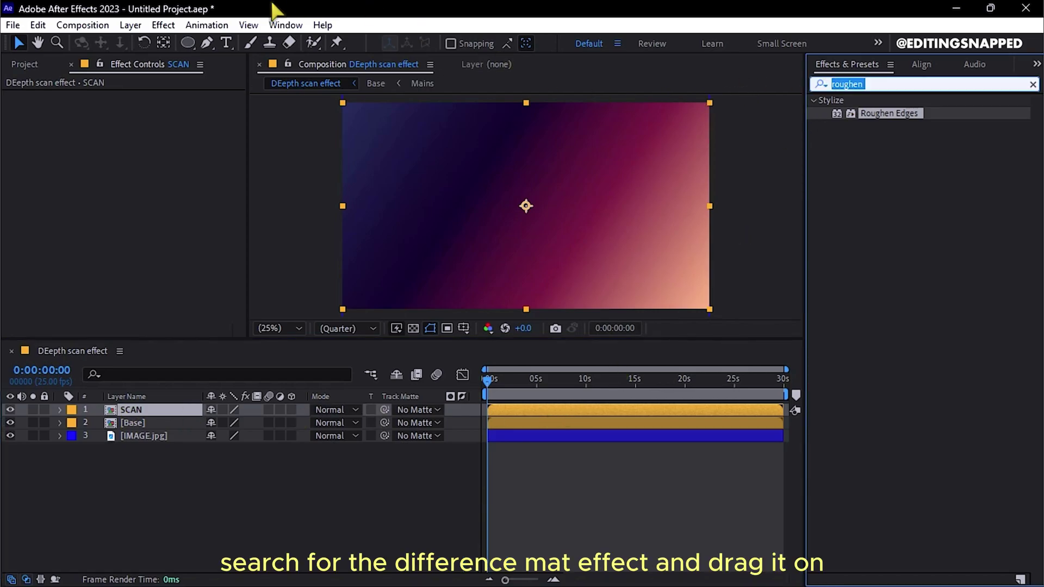
pyautogui.write('DIFFERE')
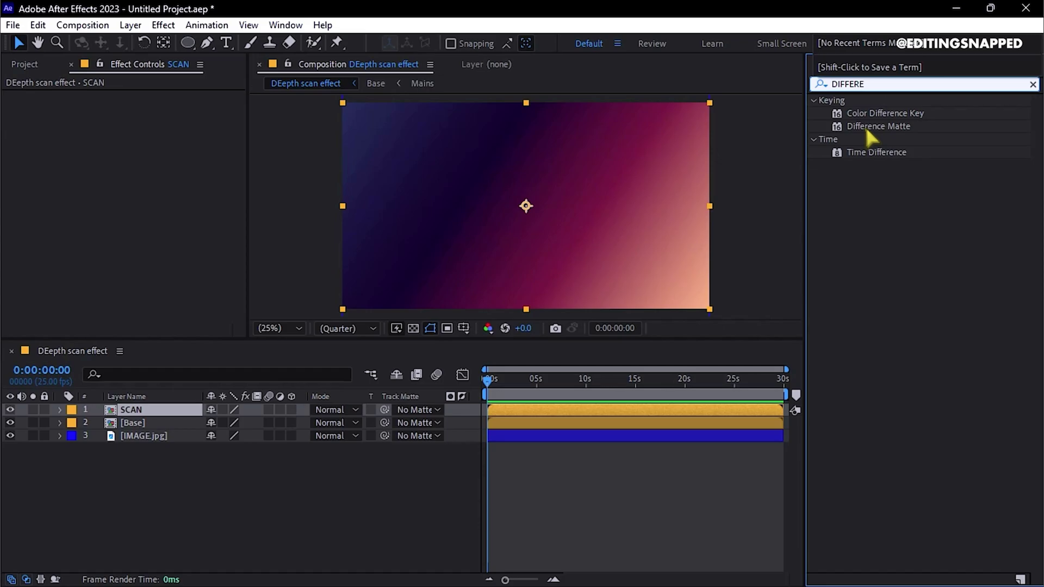
pyautogui.moveTo(866, 129); pyautogui.dragTo(563, 414)
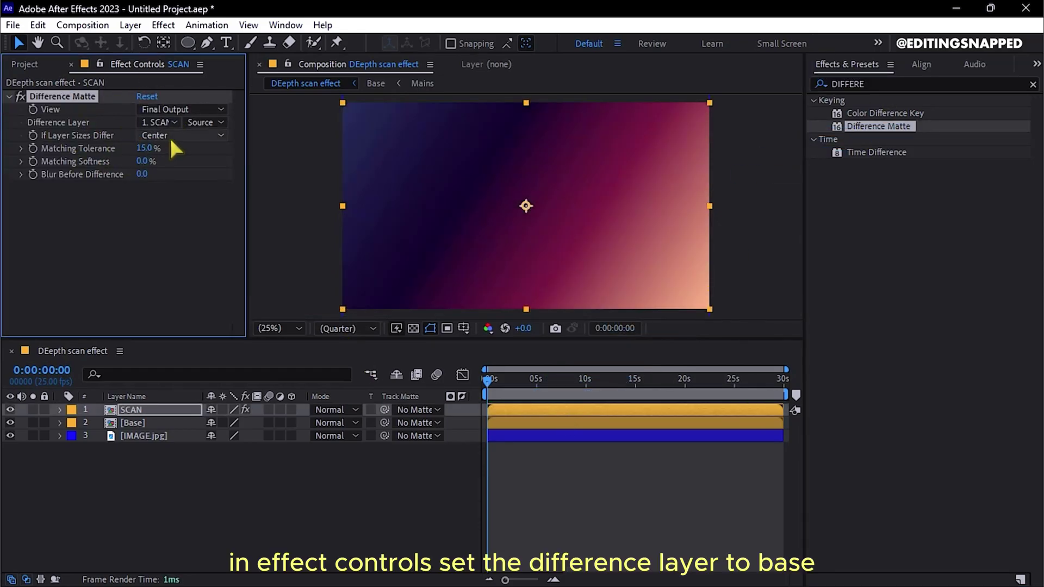
pyautogui.click(161, 125)
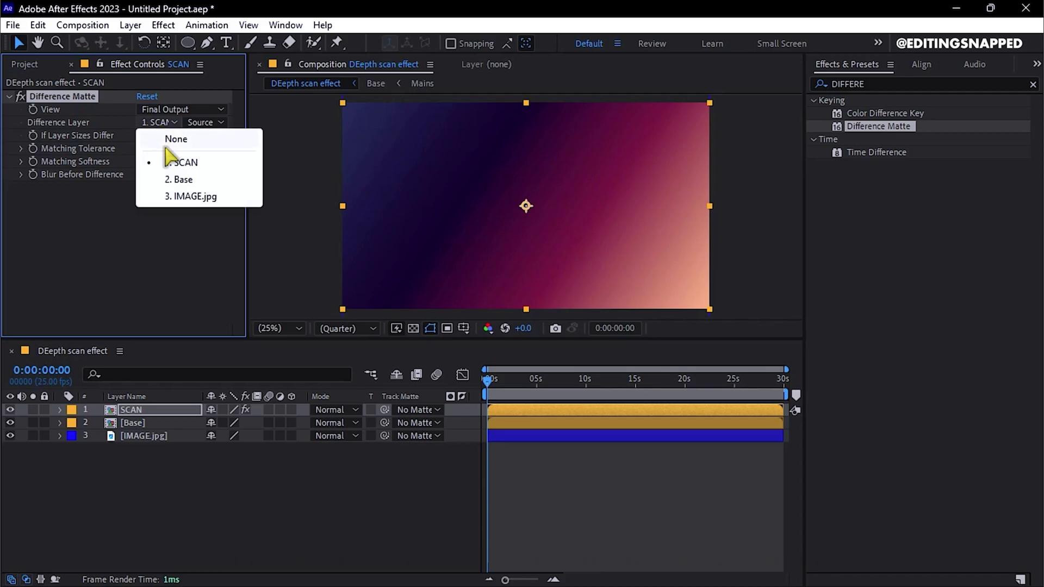
pyautogui.click(176, 181)
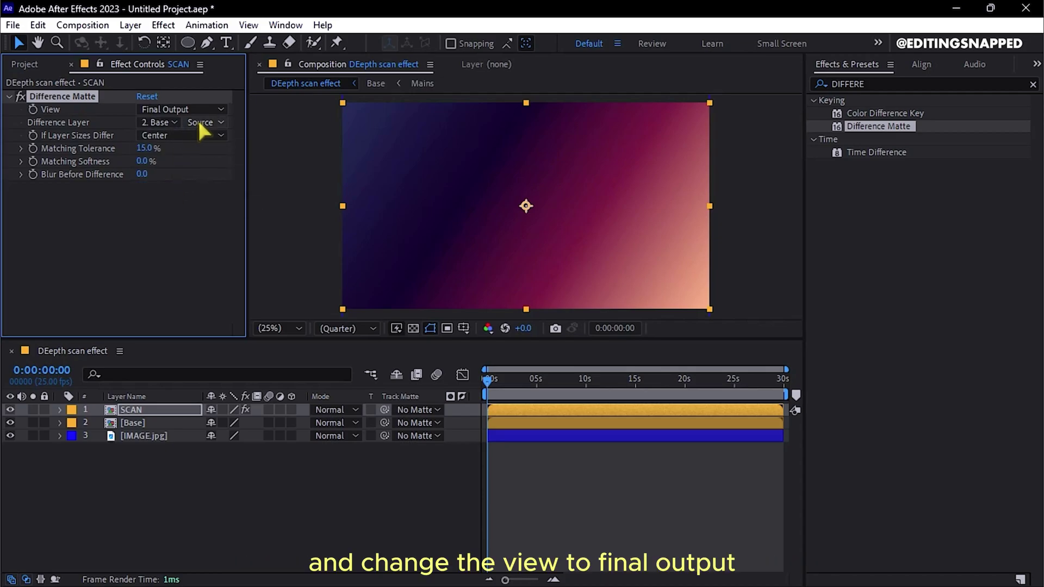
pyautogui.click(168, 105)
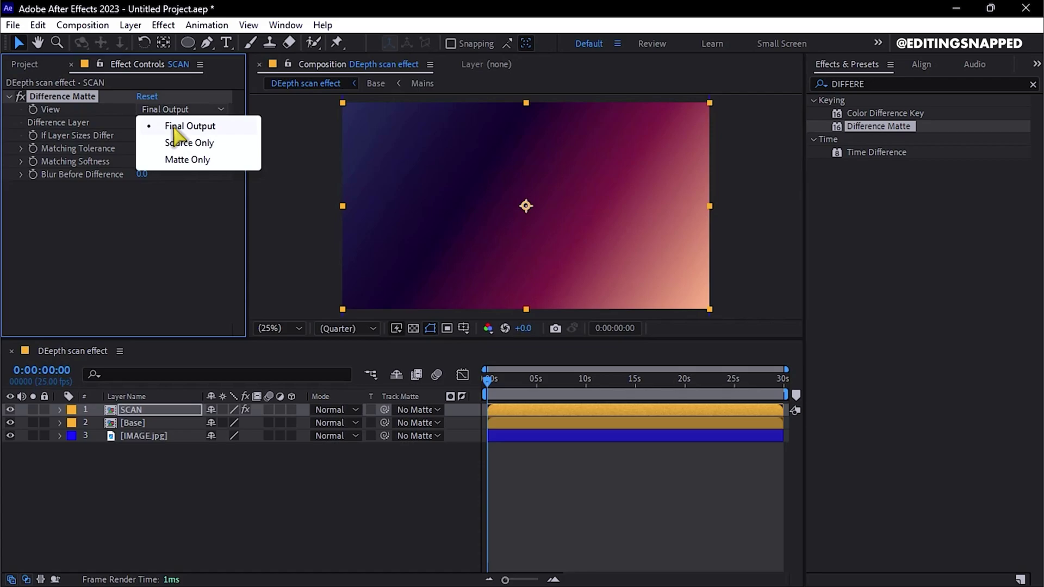
pyautogui.click(172, 123)
# Step: Move the Base layer a few frames later and preview the composition
pyautogui.click(519, 427)
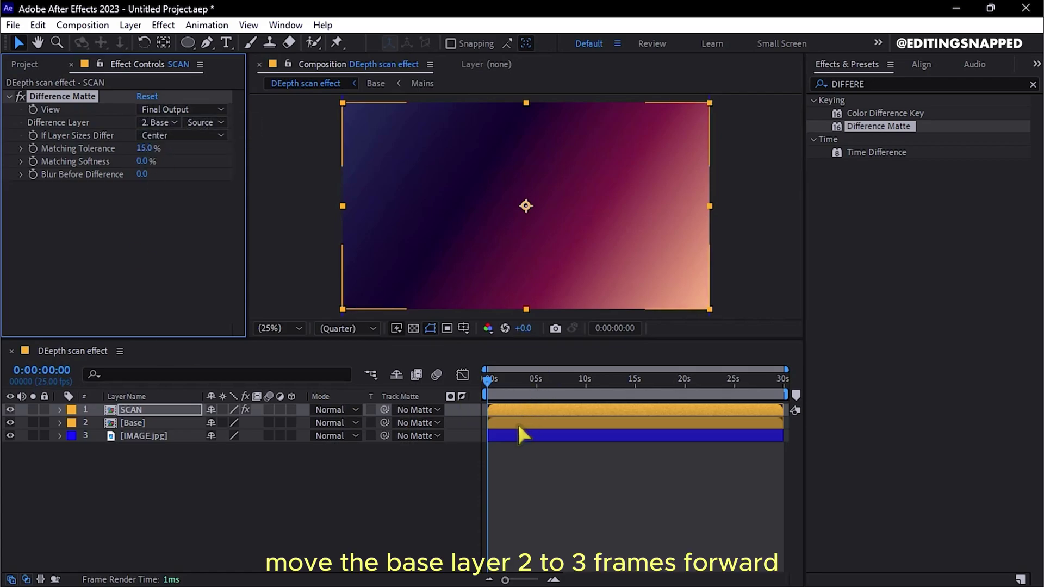
pyautogui.moveTo(531, 424); pyautogui.dragTo(537, 424)
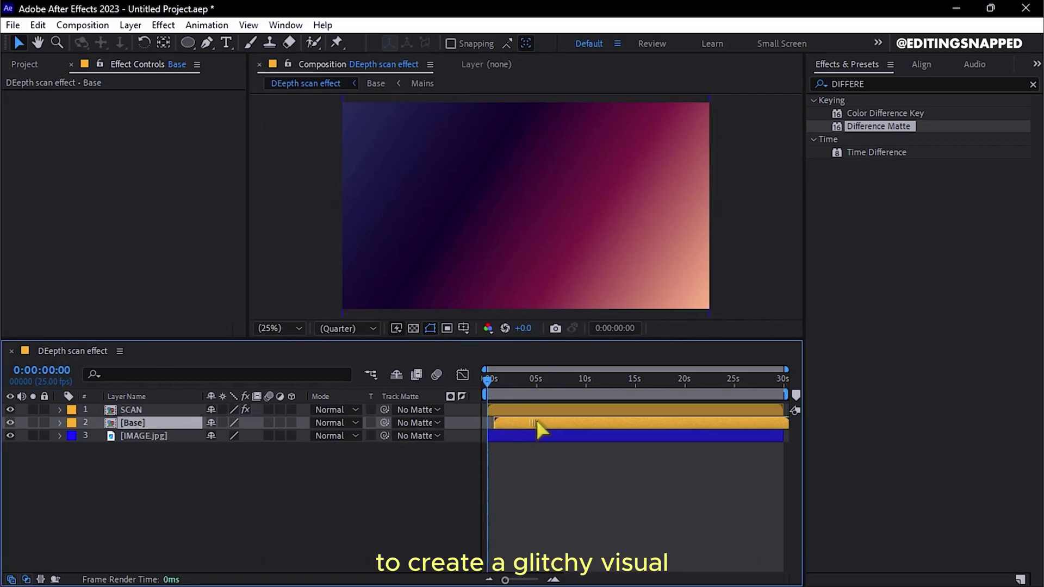
pyautogui.press('space')
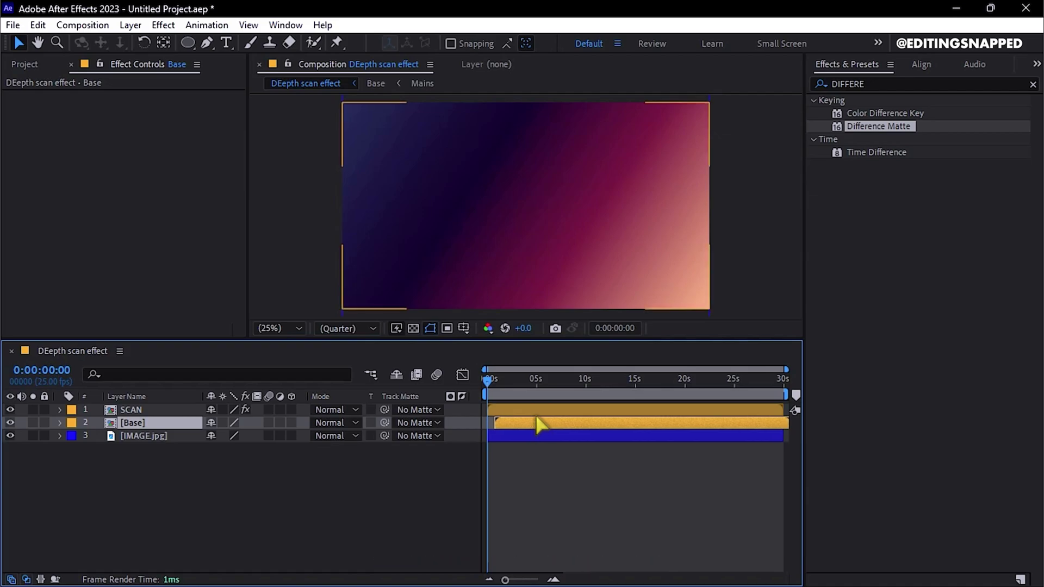
# Step: Apply the Find Edges effect to the SCAN layer
pyautogui.click(533, 411)
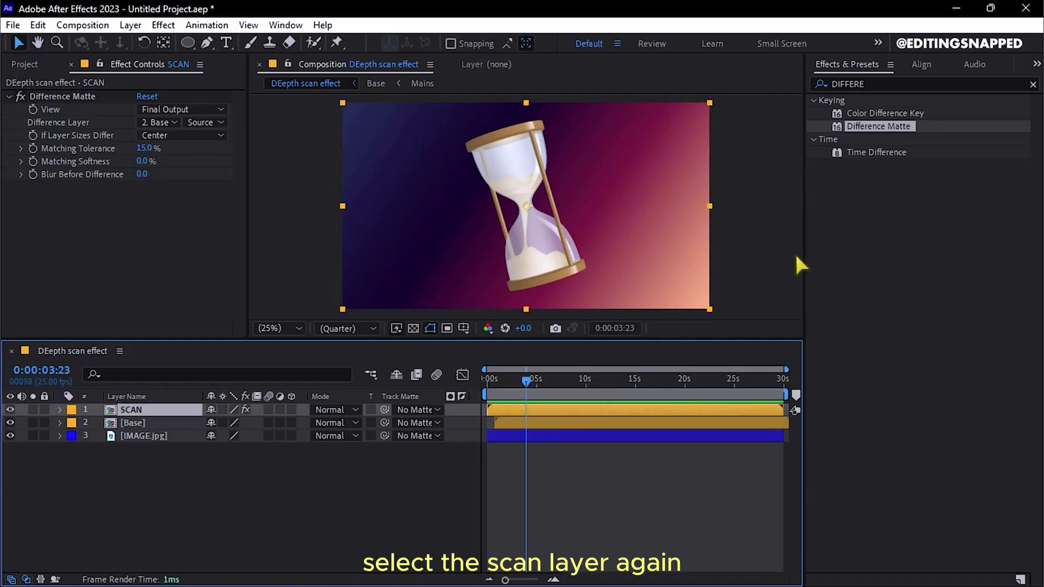
pyautogui.click(848, 84)
pyautogui.write('find e')
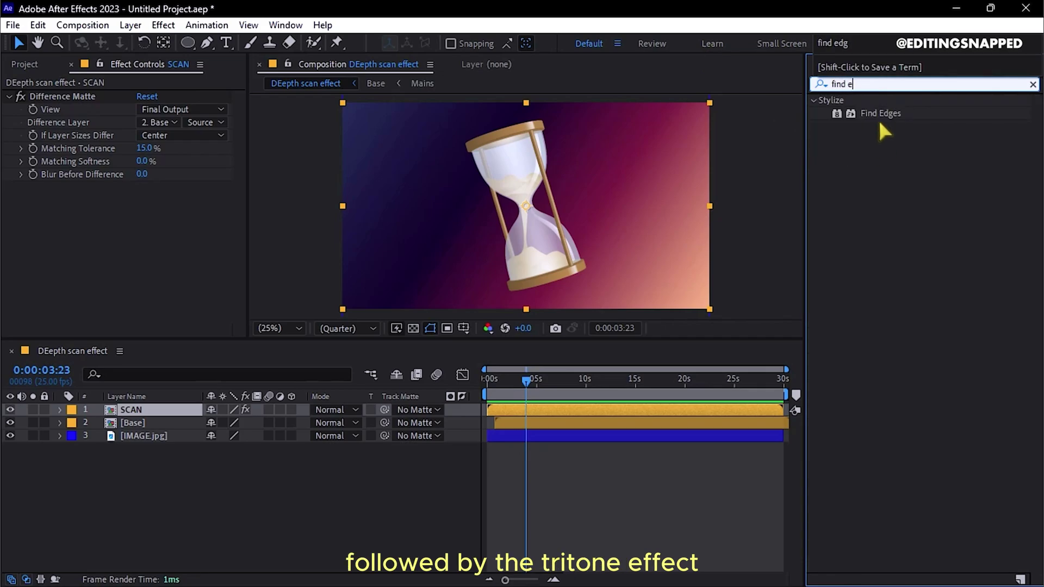
pyautogui.moveTo(879, 119); pyautogui.dragTo(524, 411)
# Step: Add the Tritone effect to the SCAN layer beneath Find Edges
pyautogui.click(870, 85)
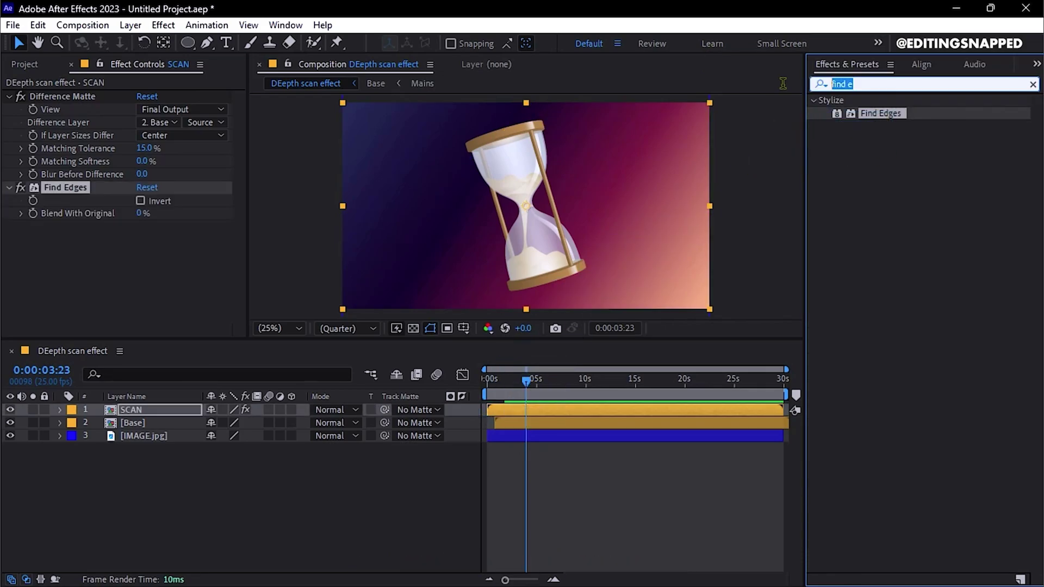
pyautogui.write('trito')
pyautogui.moveTo(878, 113); pyautogui.dragTo(578, 411)
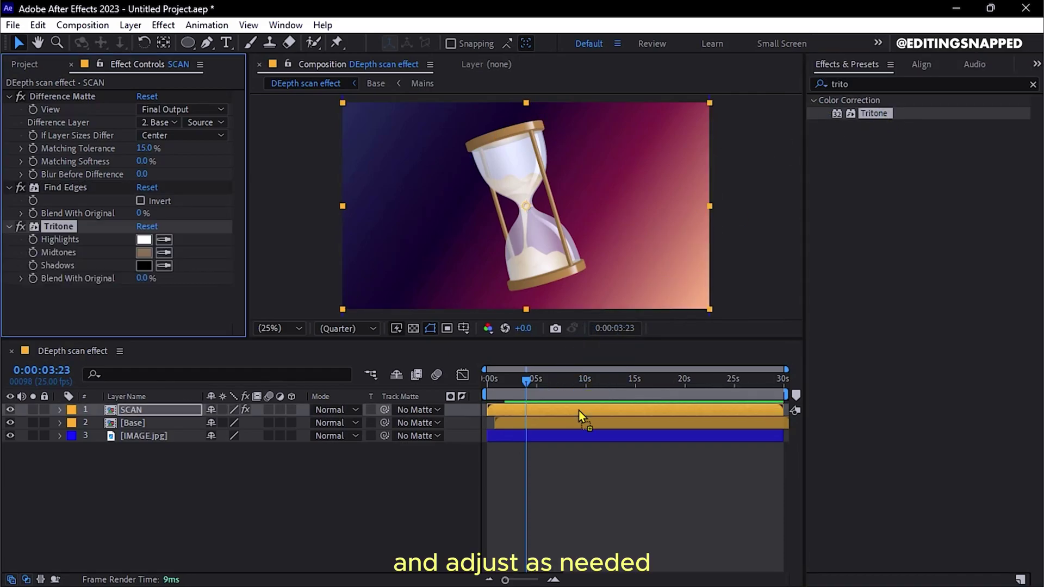
# Step: Preview the outlined hourglass from the first frame
pyautogui.click(122, 190)
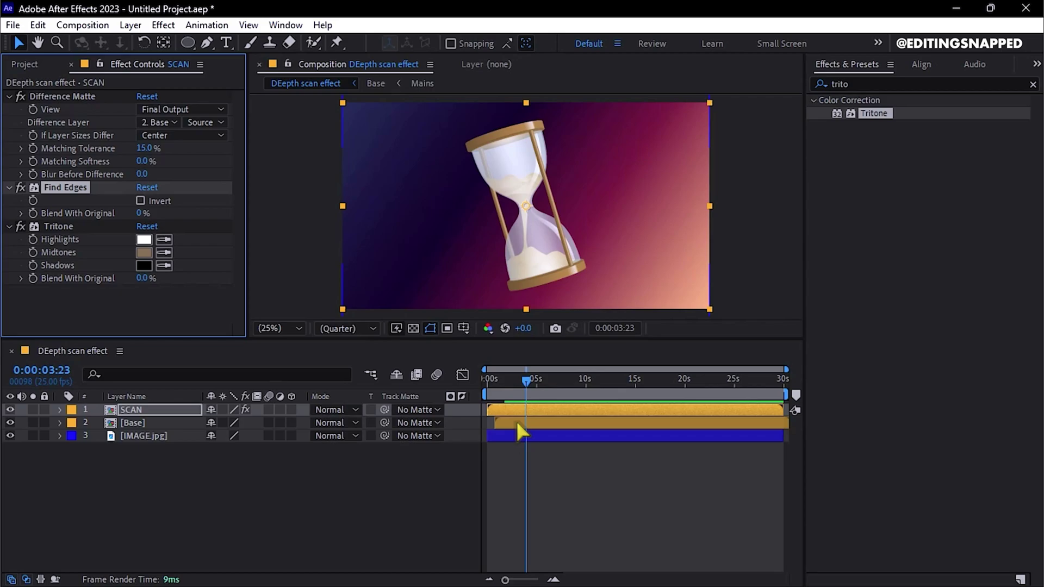
pyautogui.press('Home')
pyautogui.press('space')
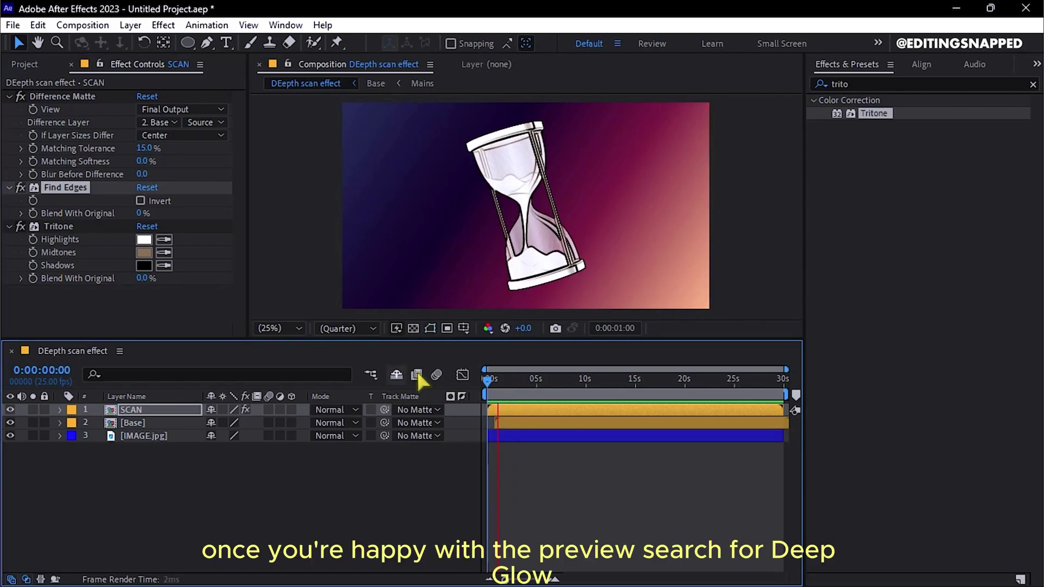
pyautogui.press('space')
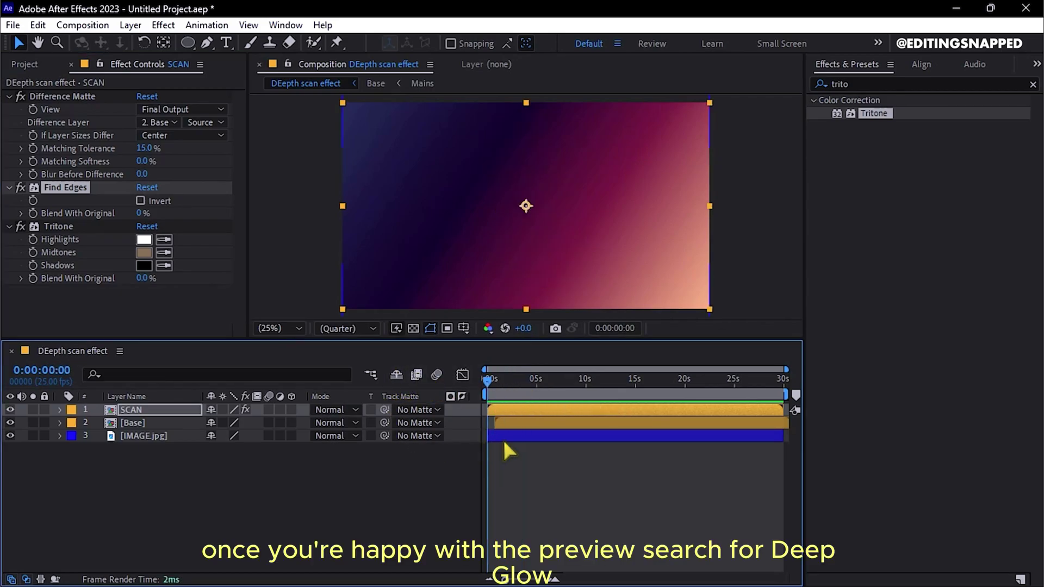
# Step: Apply the Deep Glow effect to the SCAN layer
pyautogui.click(821, 83)
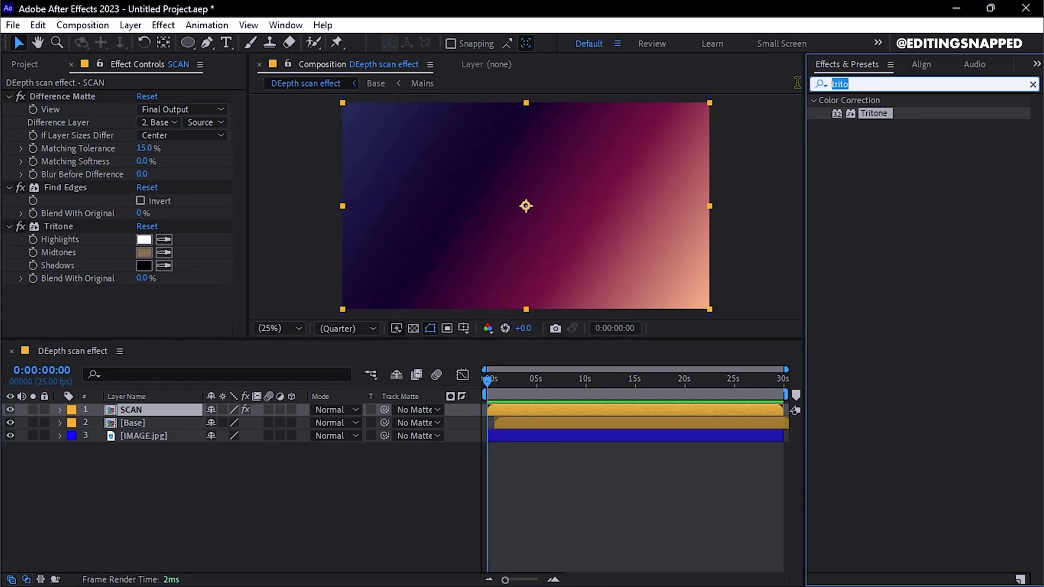
pyautogui.write('deep')
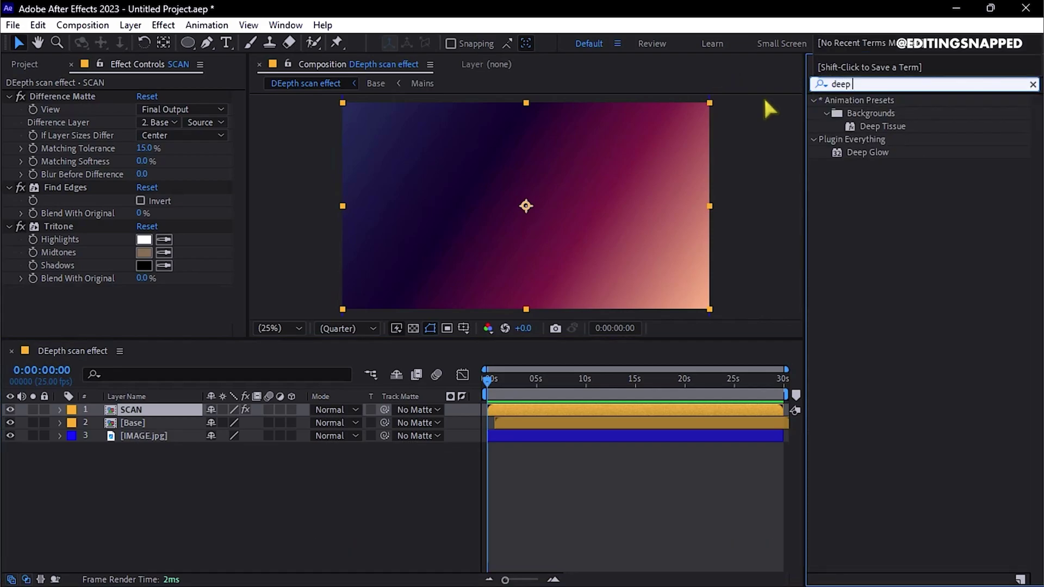
pyautogui.moveTo(886, 152); pyautogui.dragTo(623, 413)
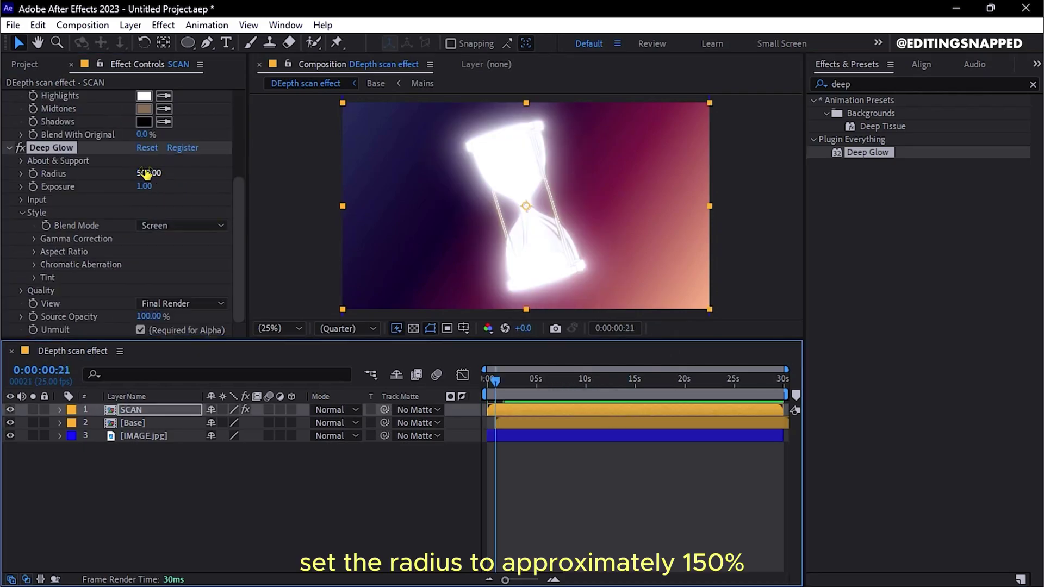
# Step: Set Deep Glow Radius to 150 and Exposure to 0.70, then return to the first frame
pyautogui.click(146, 174)
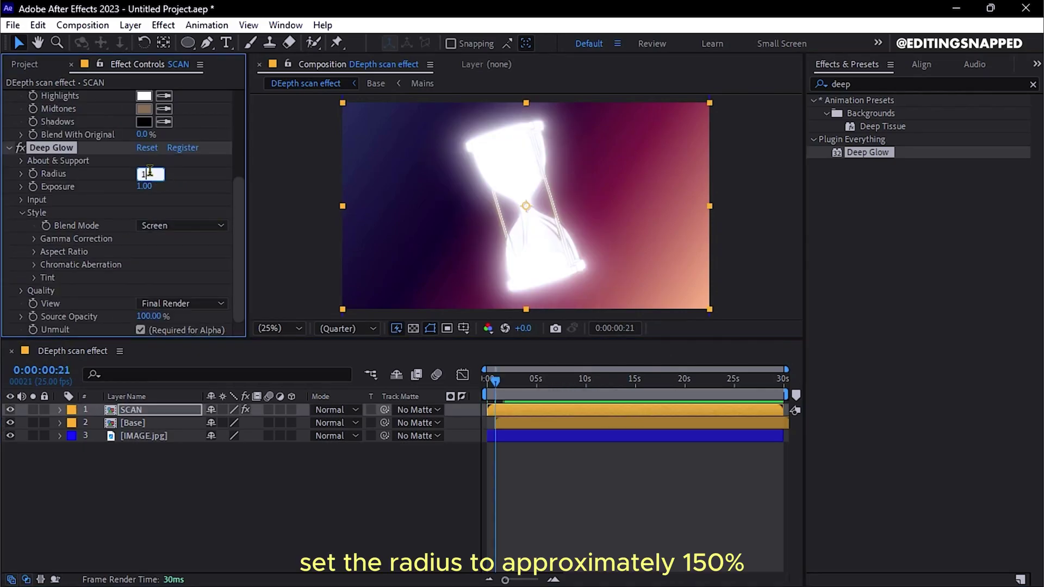
pyautogui.write('150')
pyautogui.press('Return')
pyautogui.click(143, 187)
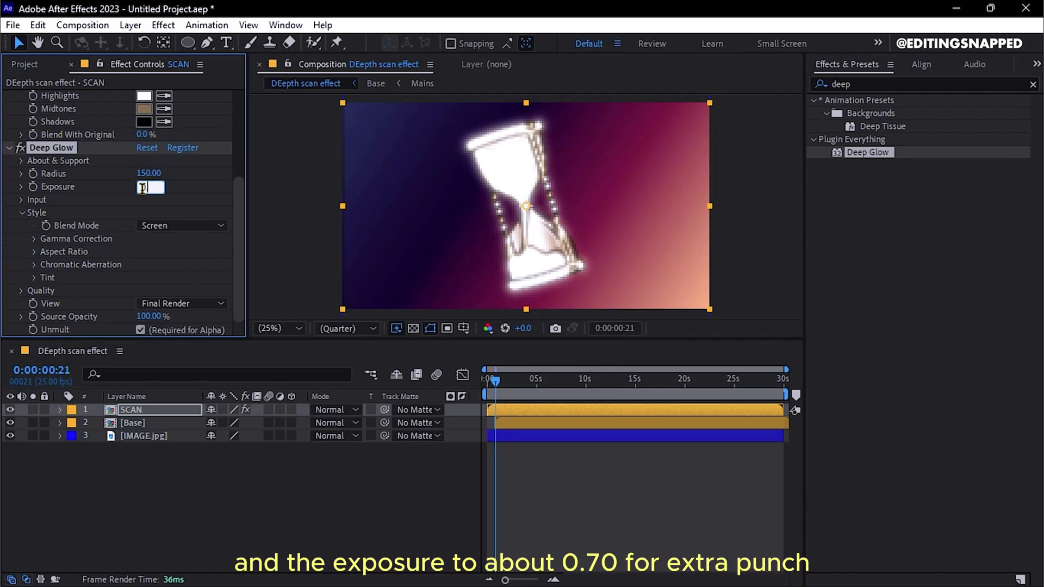
pyautogui.press('Return')
pyautogui.press('Home')
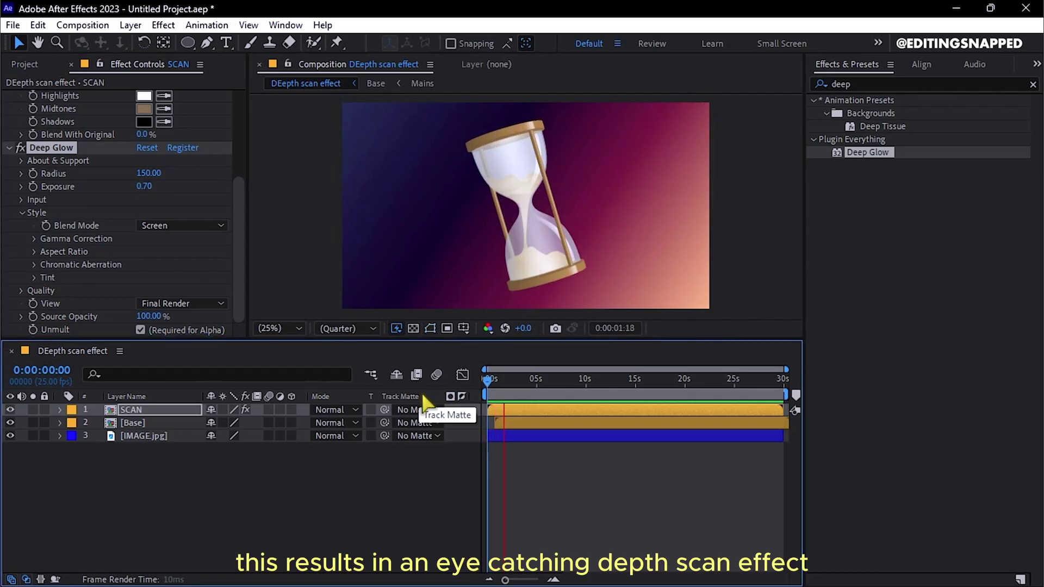
pyautogui.press('space')
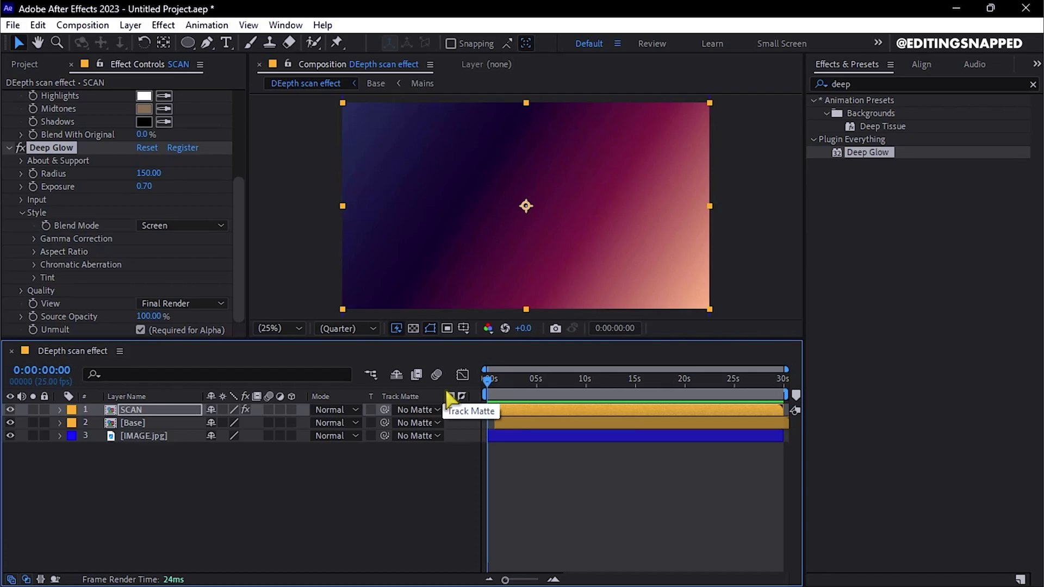
pyautogui.press('space')
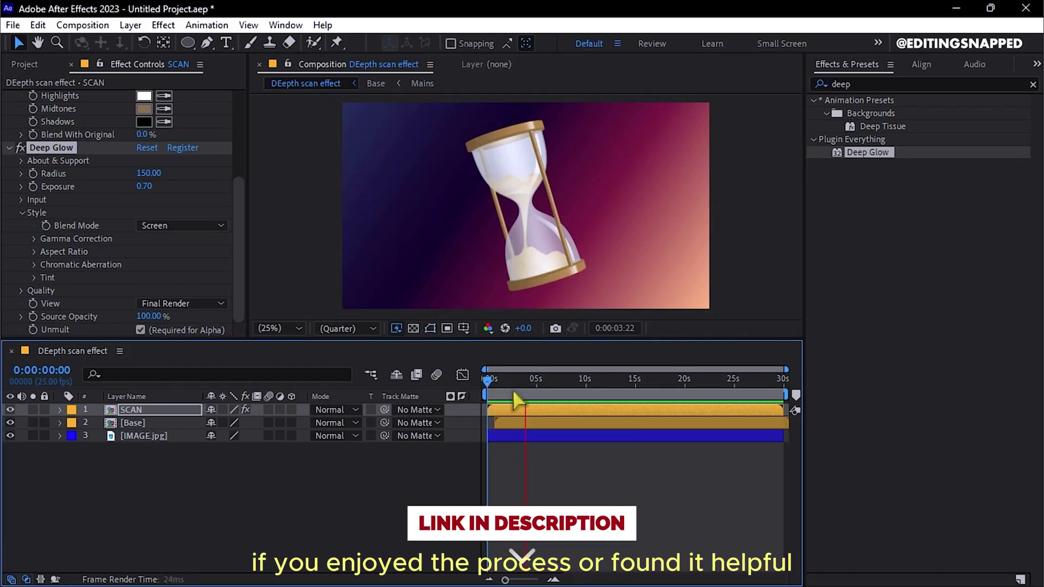
pyautogui.press('space')
pyautogui.press('space')
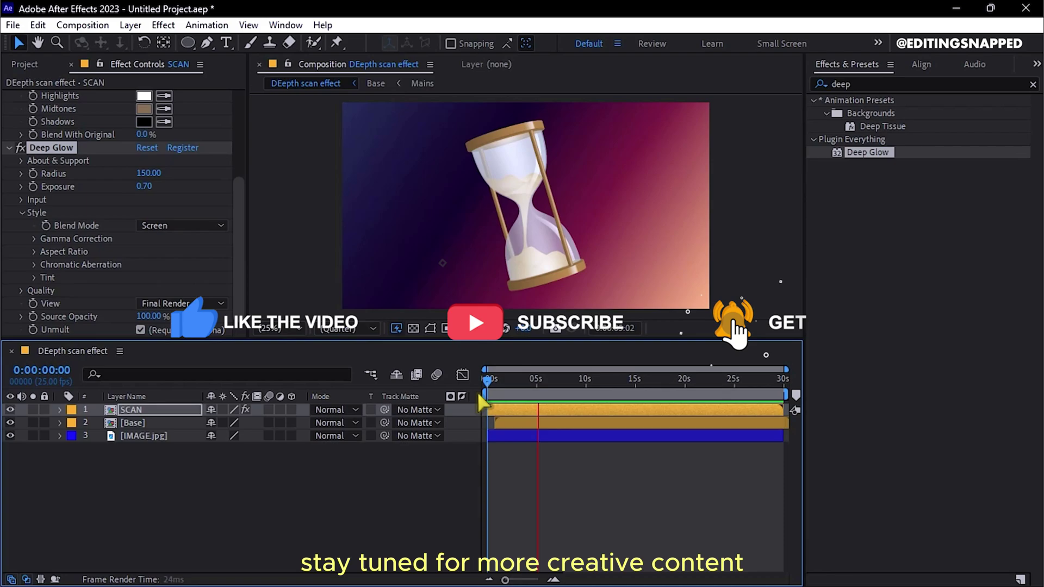
pyautogui.press('space')
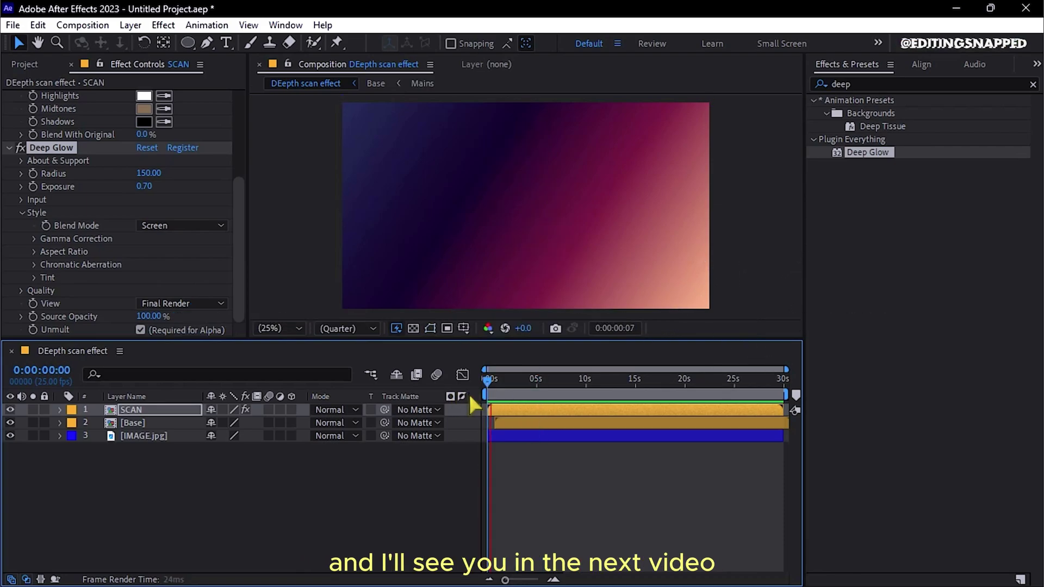